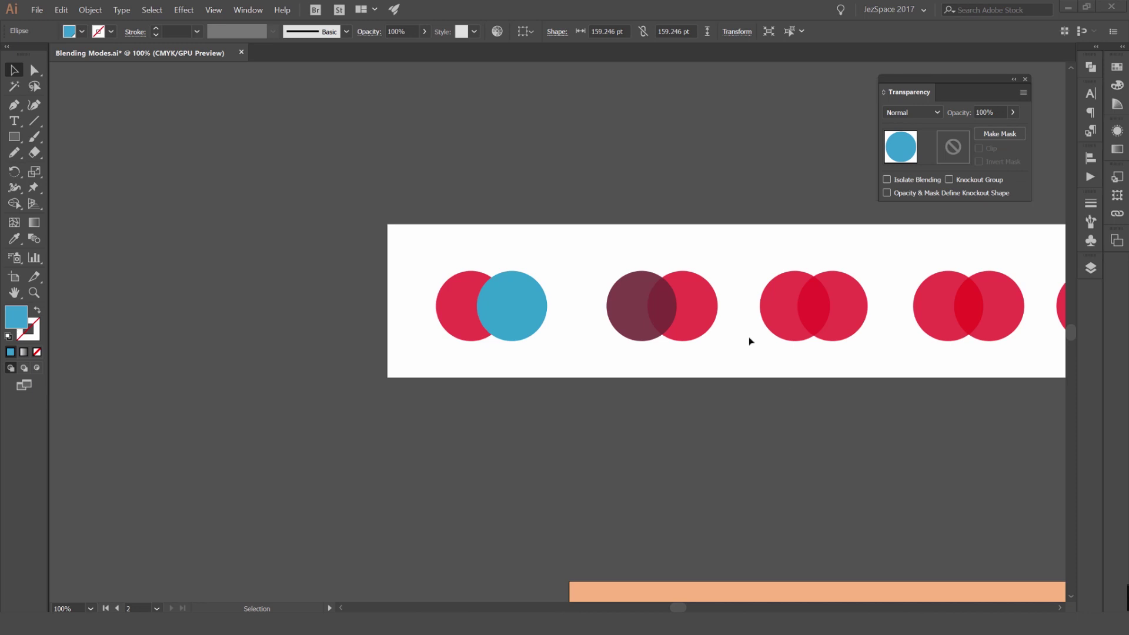
- Move the Transparency panel closer to the circle artwork and review the available blending modes
left_click_drag(971, 79, 702, 76)
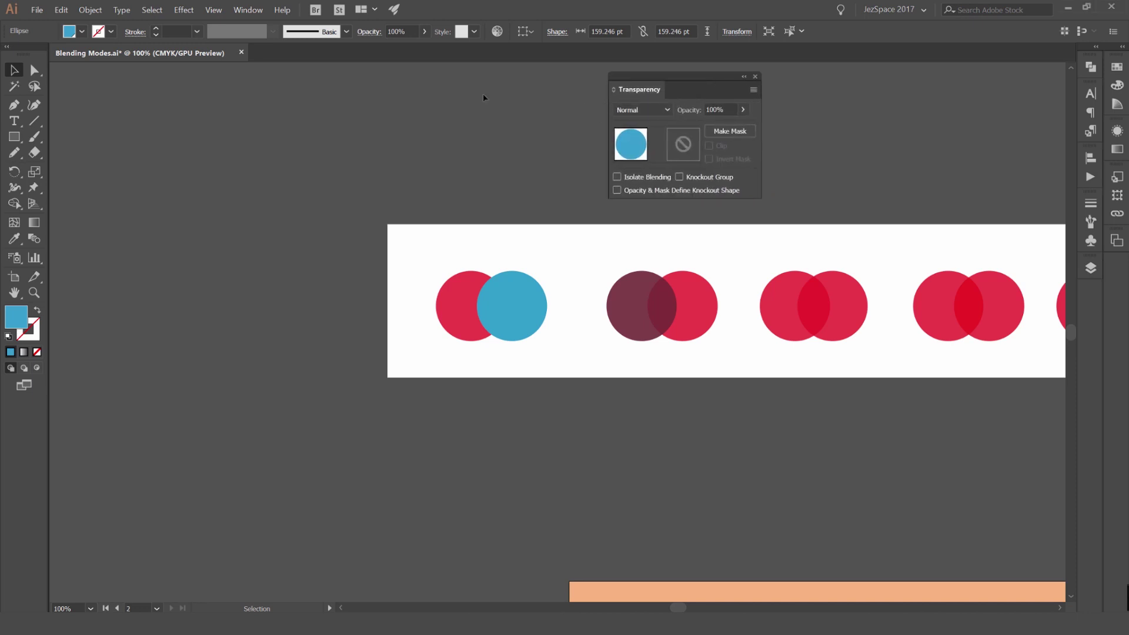
left_click(248, 10)
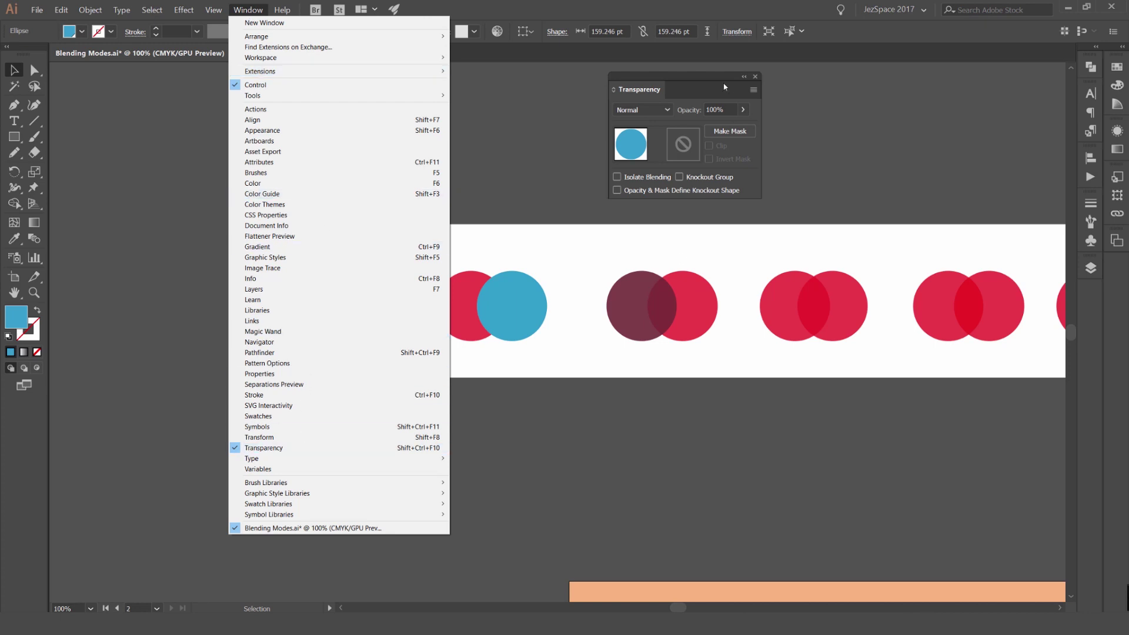
left_click(306, 449)
left_click_drag(691, 75, 722, 77)
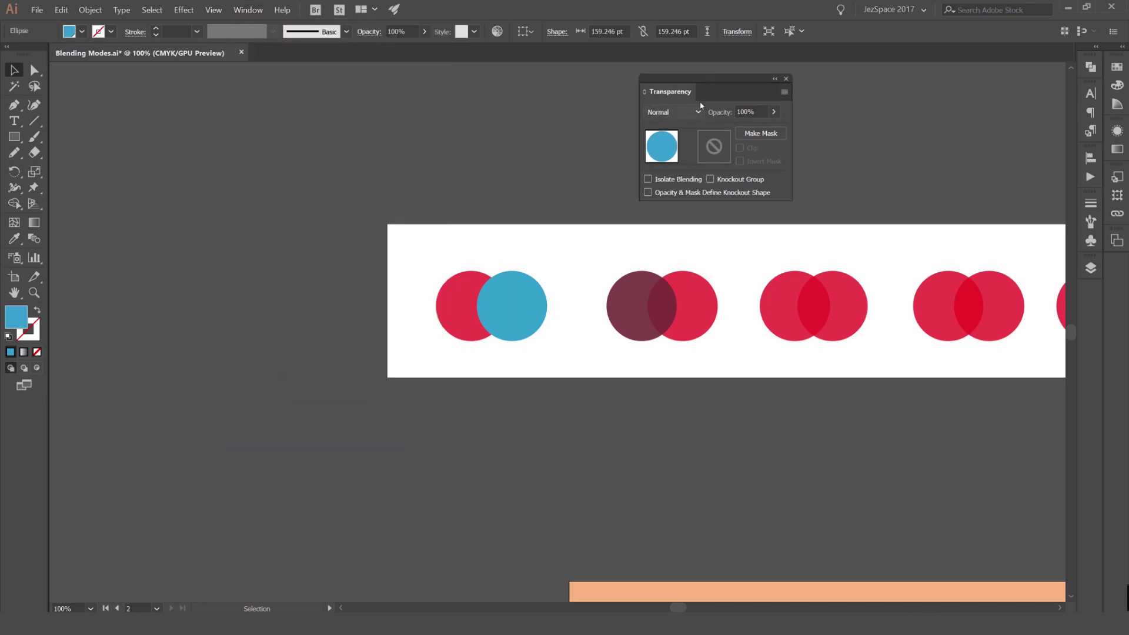
left_click(681, 112)
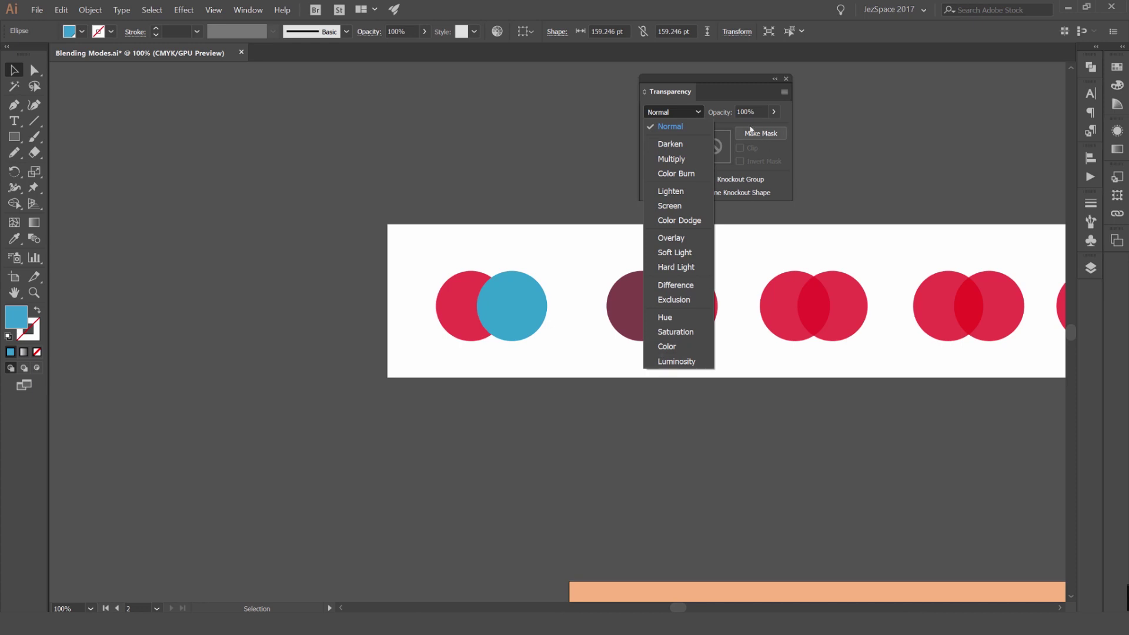
left_click(767, 110)
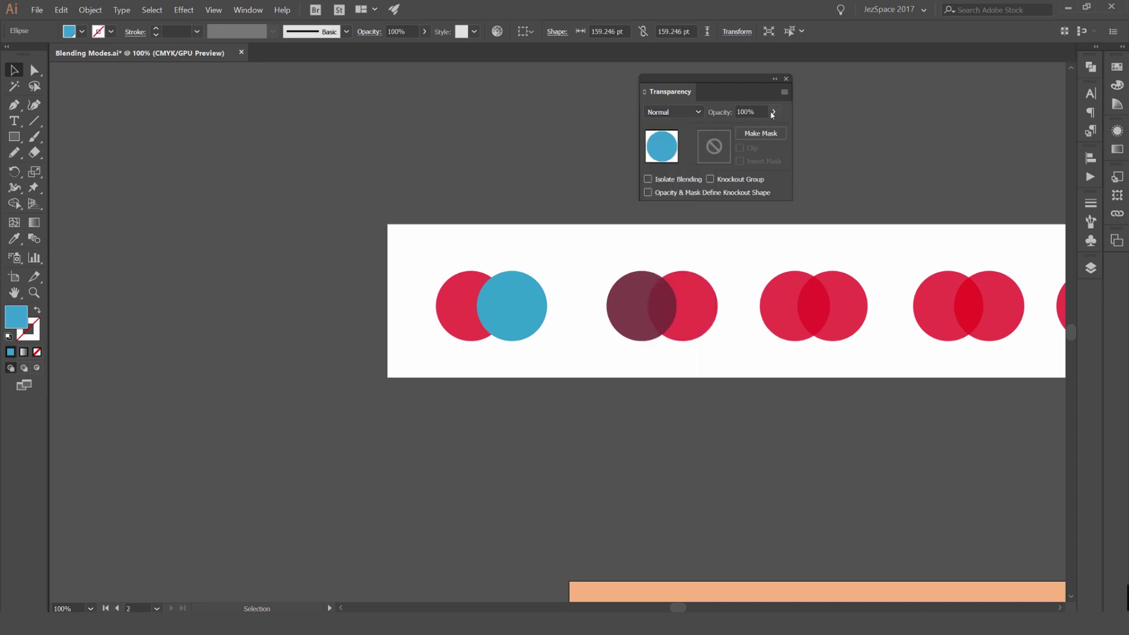
- Try a reduced opacity on the blue circle in the first pair and return it to 100%
left_click(773, 111)
left_click_drag(771, 127, 723, 127)
type("80")
key("Return")
scroll(523, 220, "up", 2)
left_click(774, 112)
left_click_drag(764, 128, 782, 144)
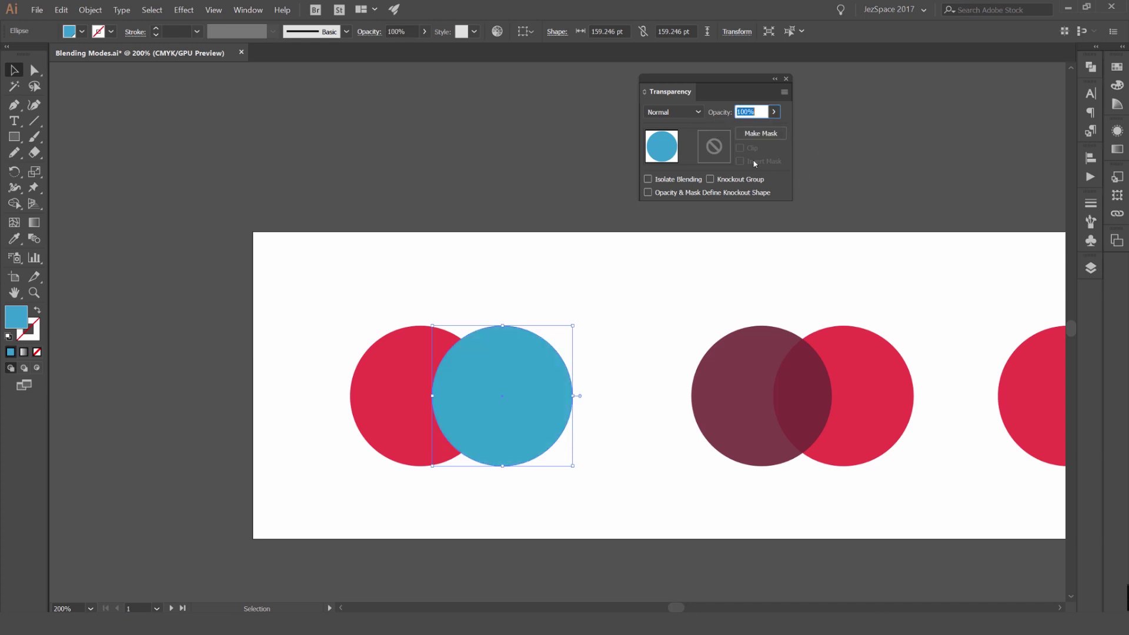
left_click(541, 184)
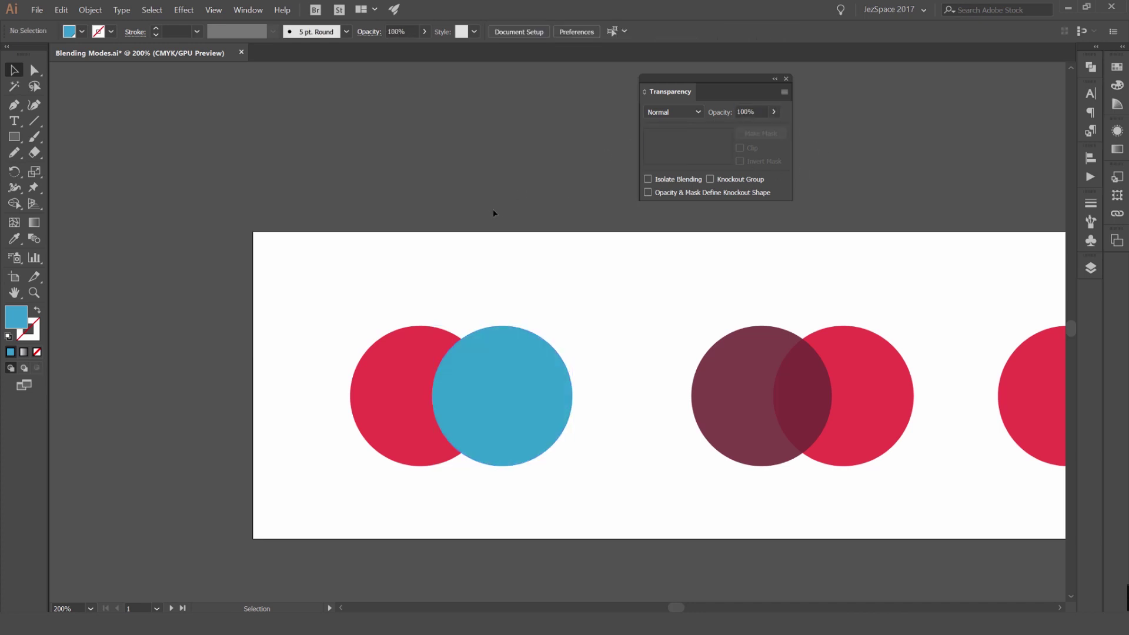
- Survey the rows of overlapping circle pairs on the white artboard and the orange artboard
scroll(493, 211, "down", 2)
left_click_drag(496, 211, 583, 178)
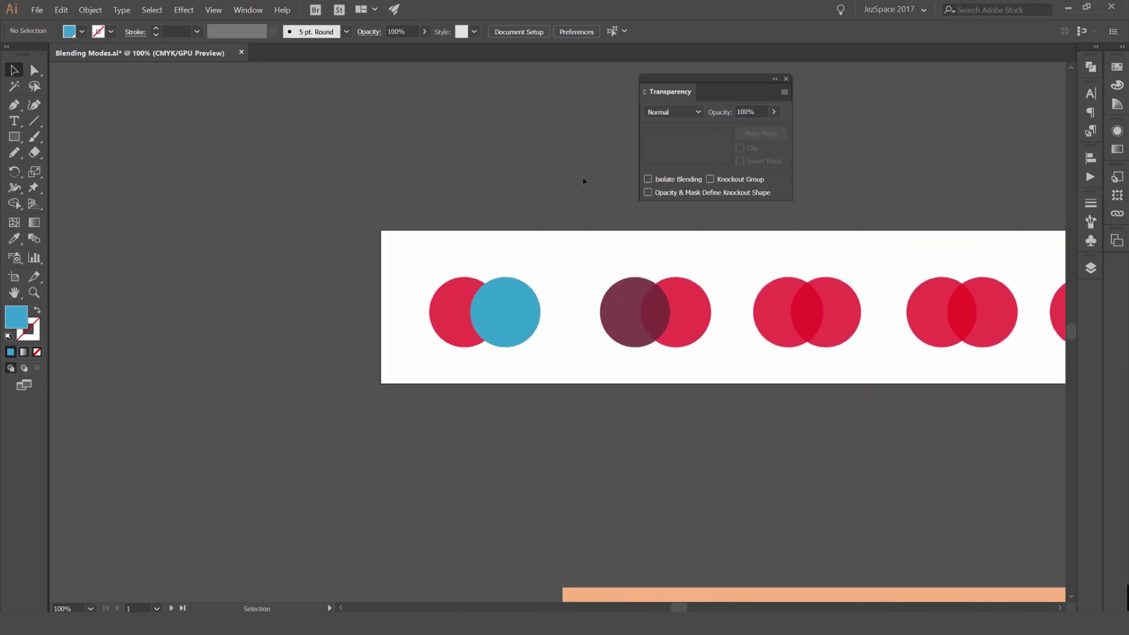
scroll(450, 291, "up", 1)
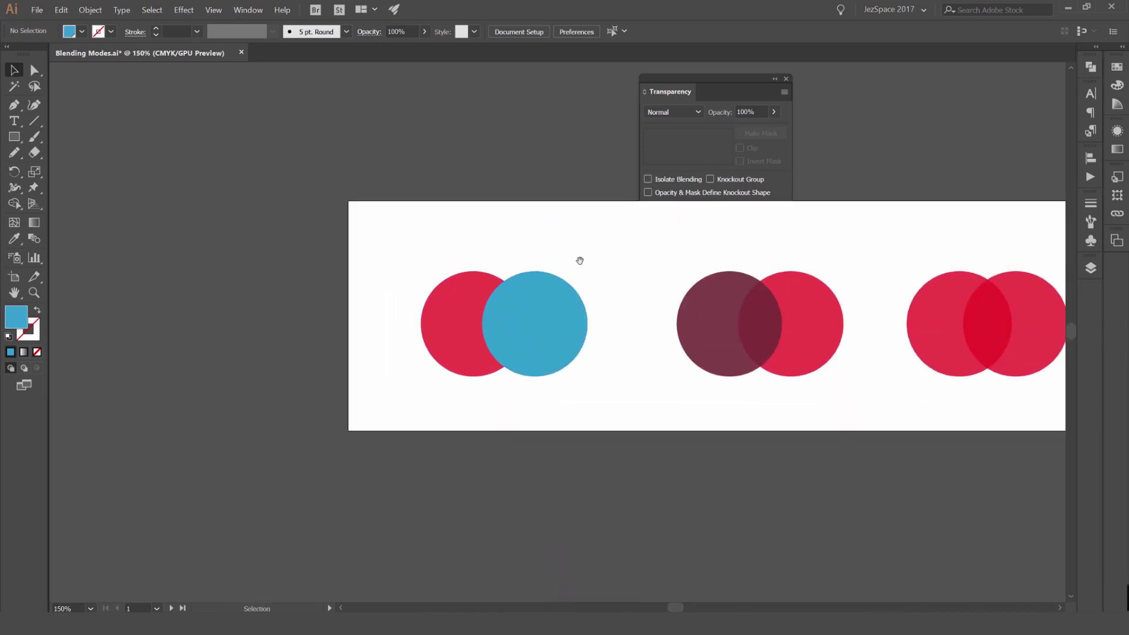
left_click_drag(580, 260, 486, 245)
scroll(485, 247, "down", 2)
left_click_drag(628, 423, 553, 264)
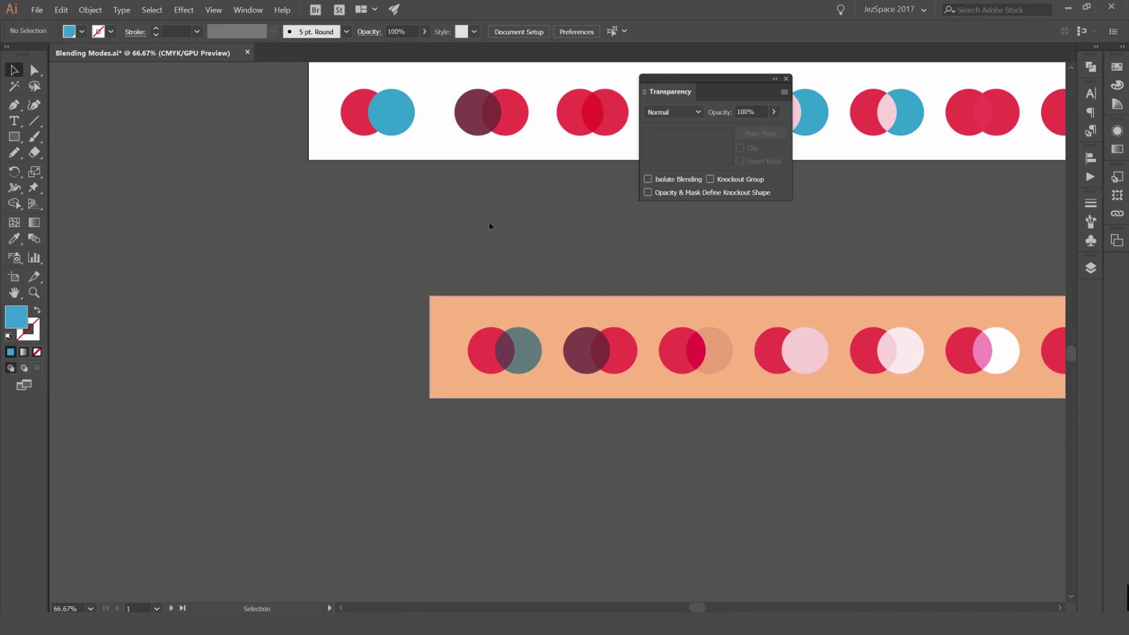
left_click_drag(495, 217, 634, 394)
scroll(531, 267, "up", 2)
left_click_drag(580, 229, 525, 303)
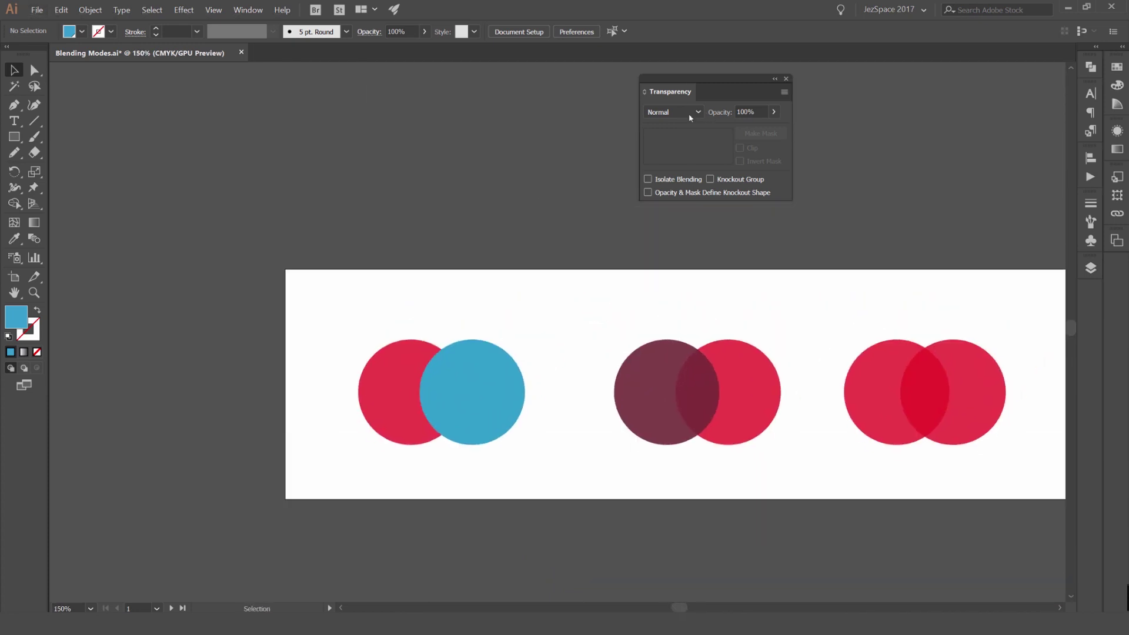
- Check the blending mode of the blue circle in the first pair on the white artboard
left_click_drag(455, 332, 539, 251)
left_click(535, 273)
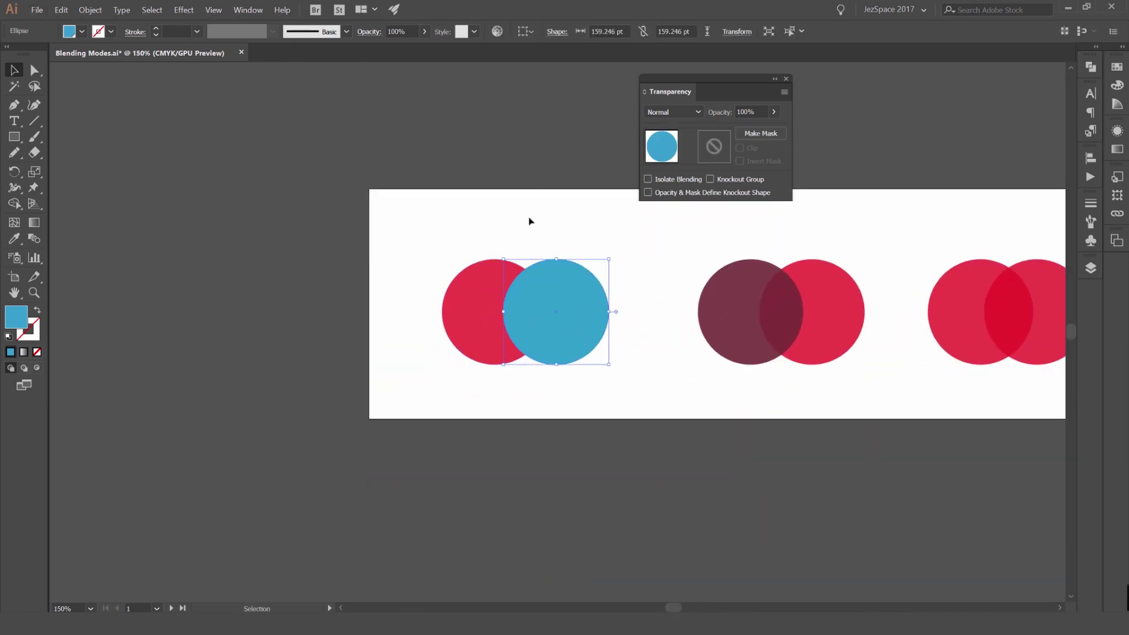
left_click(595, 255)
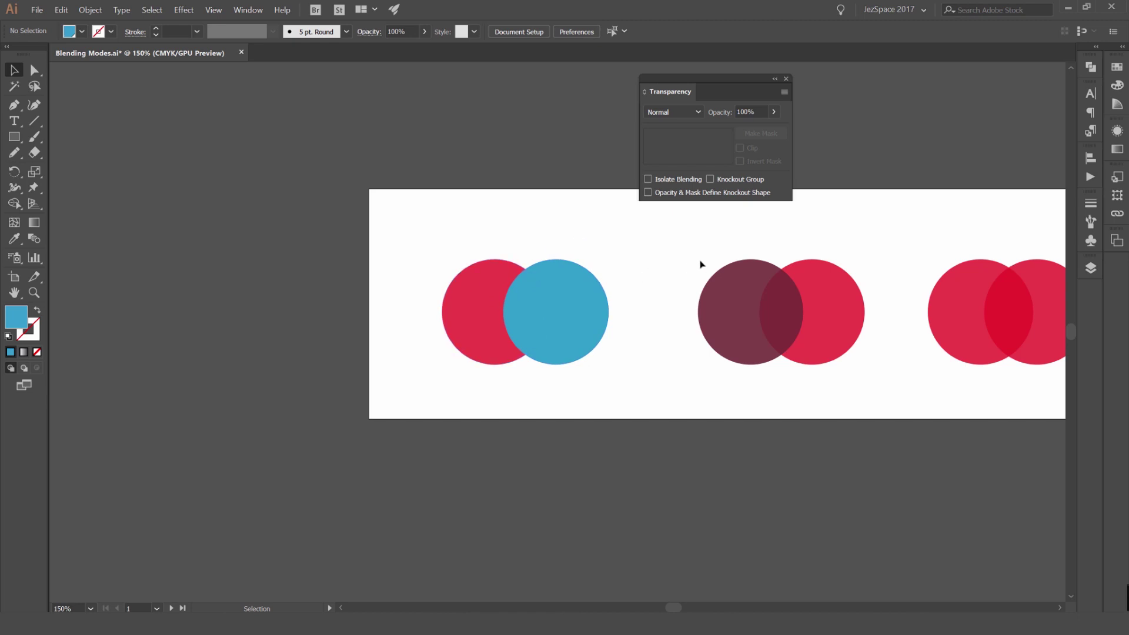
left_click(564, 273)
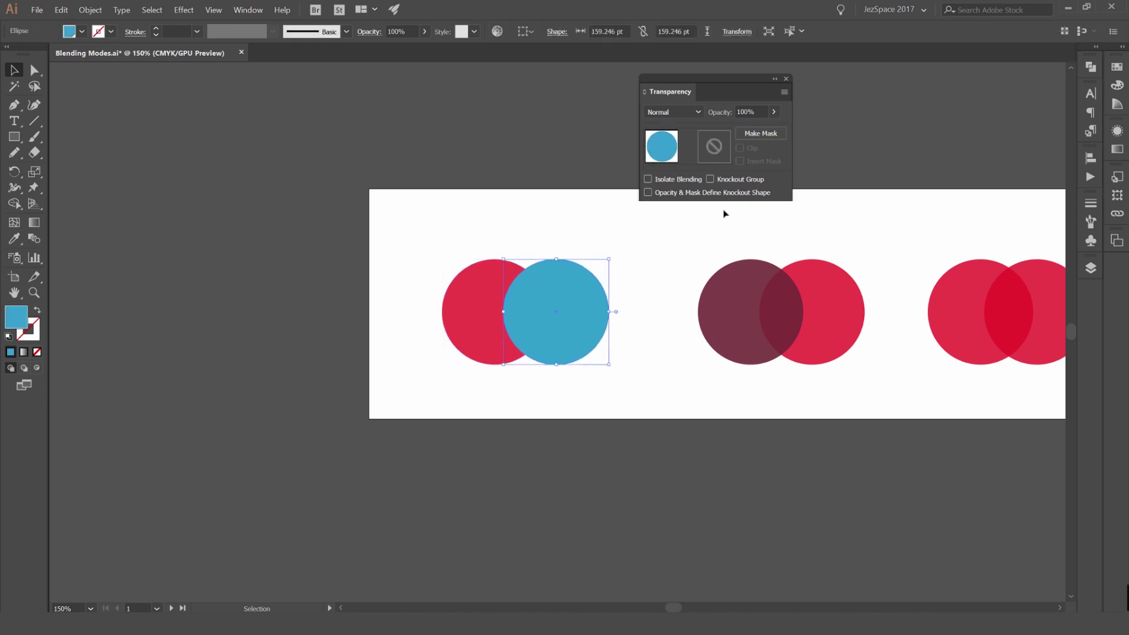
- Inspect the blending modes of the front red circles in the second and third pairs
left_click_drag(830, 202, 646, 227)
left_click(640, 298)
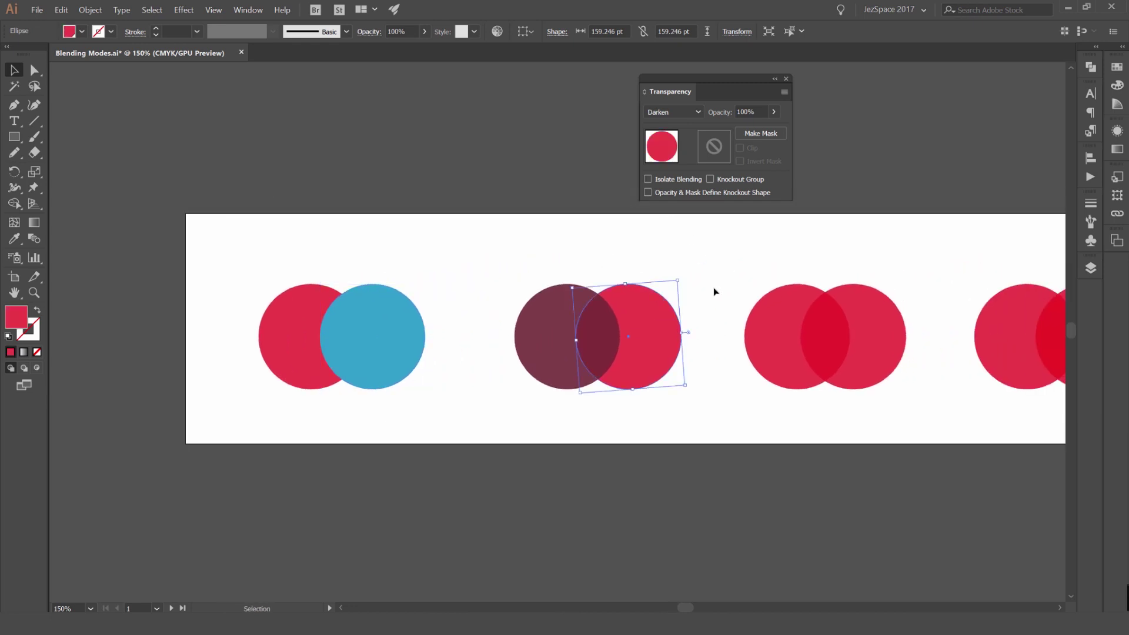
scroll(682, 321, "up", 1)
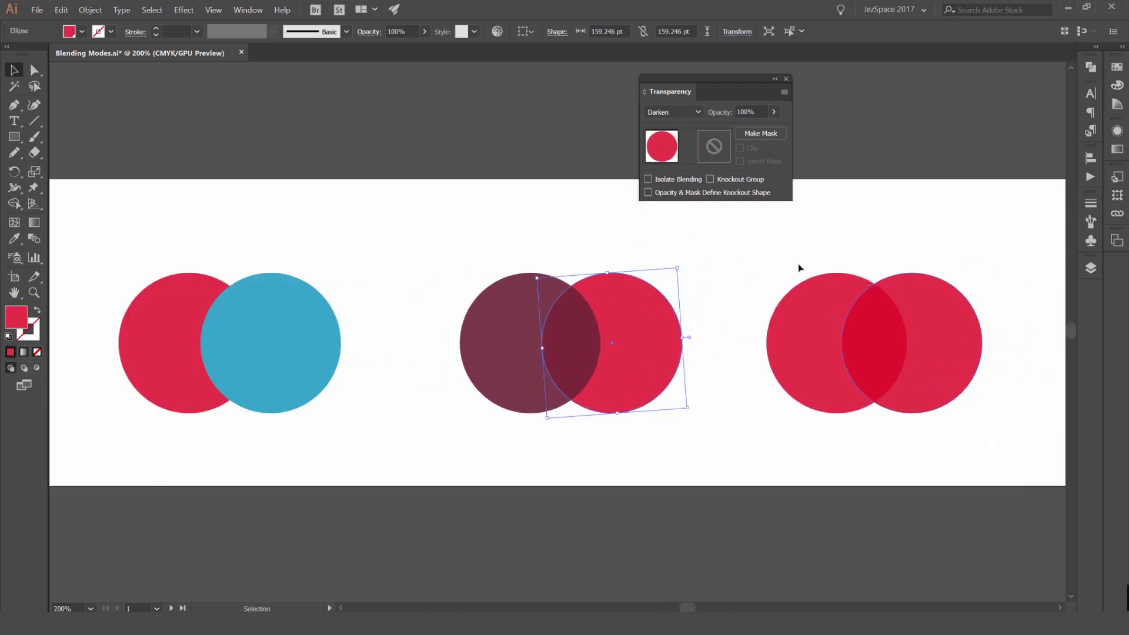
scroll(799, 267, "right", 4)
left_click(821, 266)
left_click(897, 249)
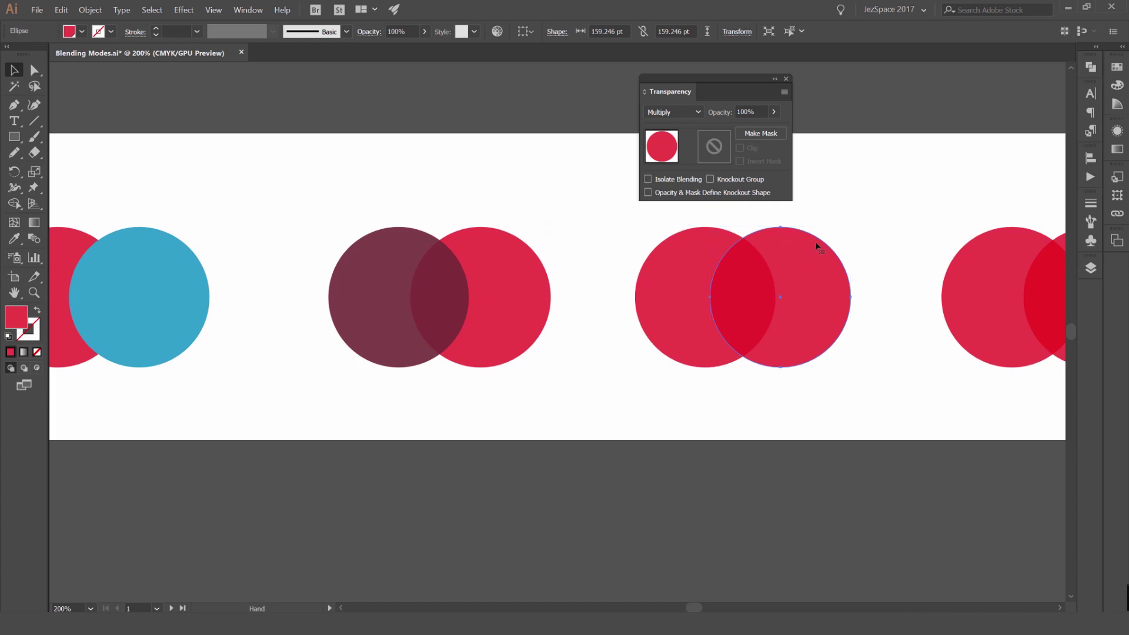
- Check the blending mode of the maroon circle in the second pair, keeping it at Normal
left_click(526, 263)
left_click(394, 242)
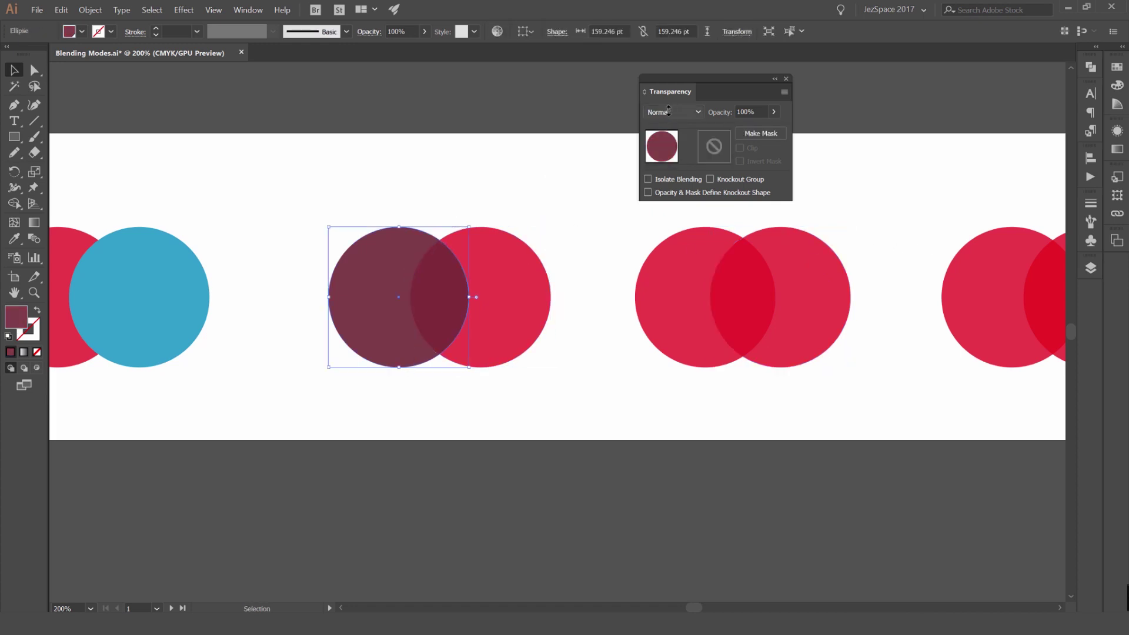
left_click(668, 117)
left_click(670, 125)
scroll(657, 286, "left", 4)
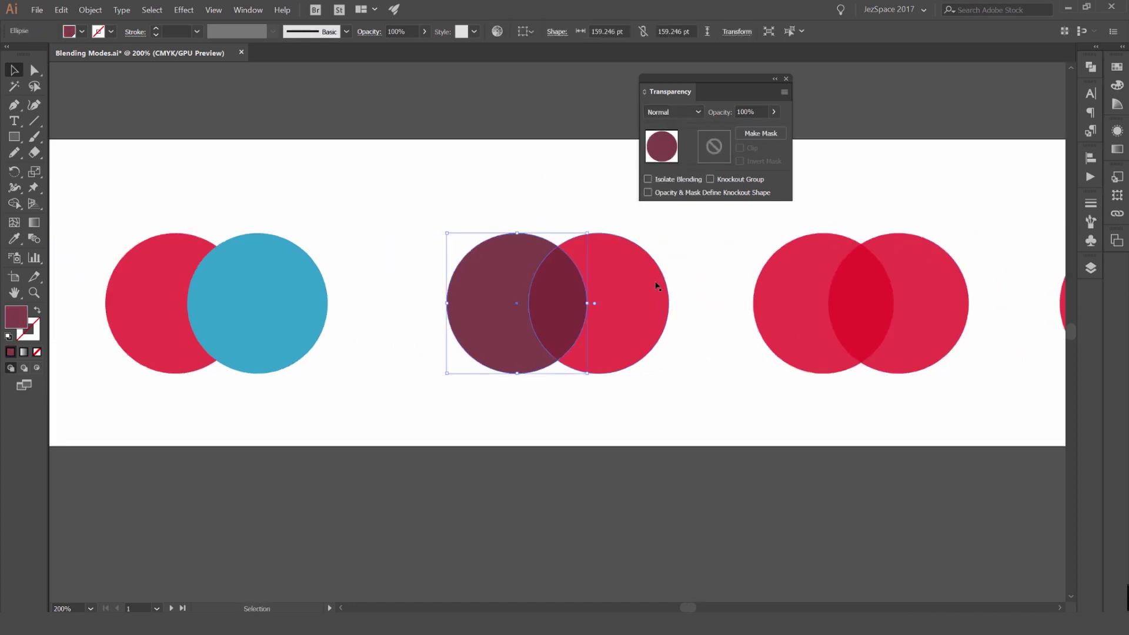
- Examine the second pair up close, comparing the overlap with the separate red and maroon circles and their blending modes
left_click(577, 259)
key("ctrl+plus")
key("ctrl+plus")
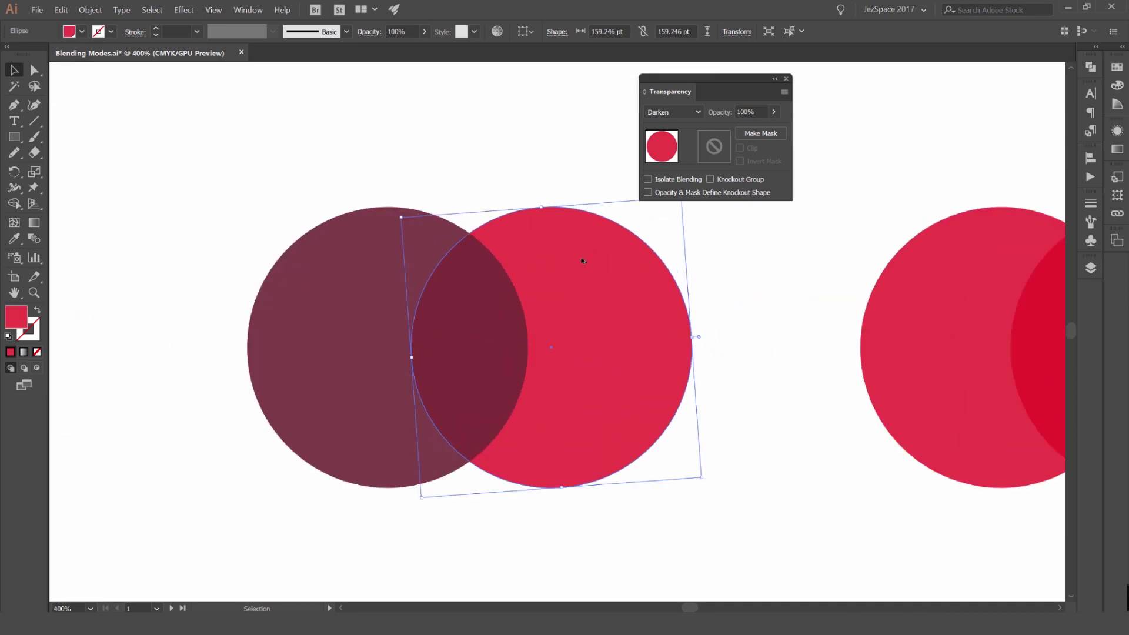
scroll(583, 261, "down", 2)
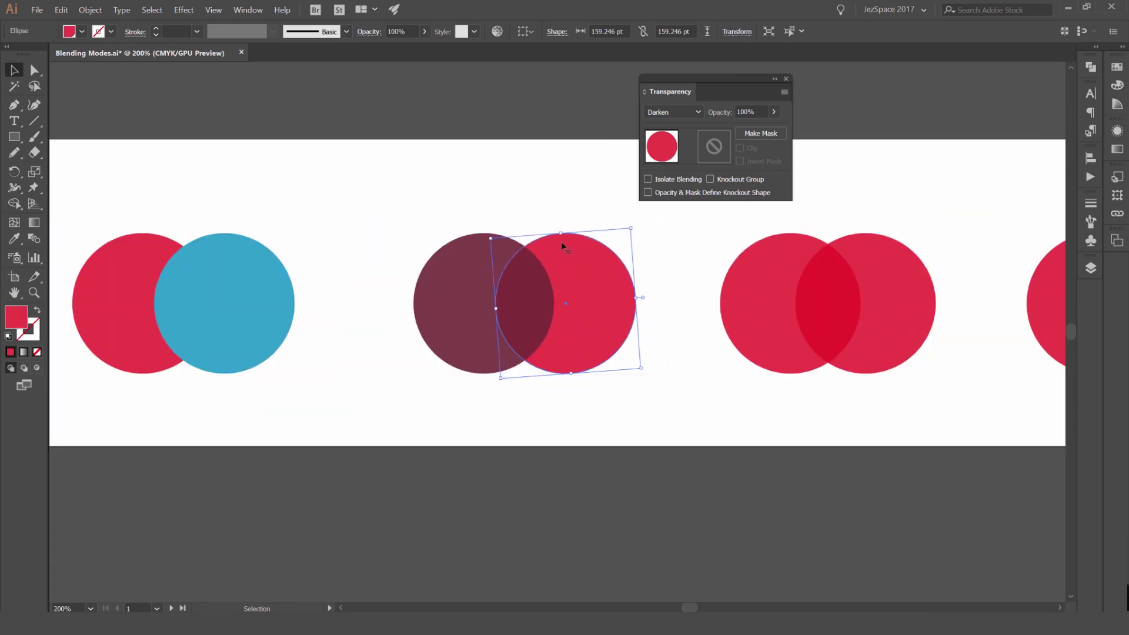
left_click(541, 209)
left_click(585, 256)
scroll(518, 270, "up", 1)
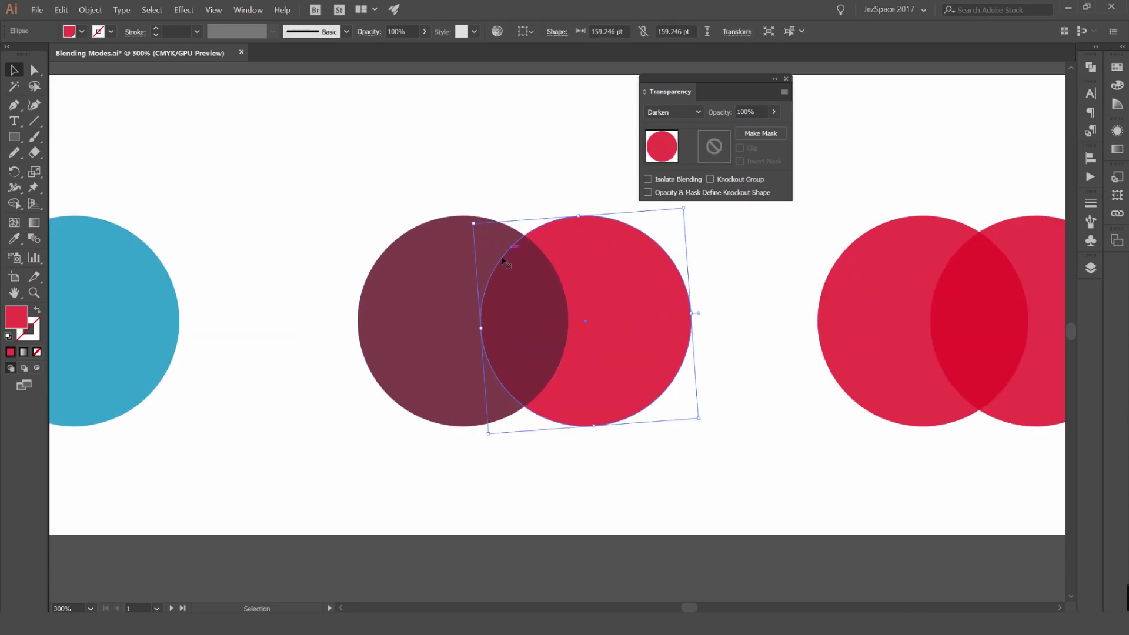
left_click(510, 213)
scroll(540, 249, "up", 1)
left_click(411, 232)
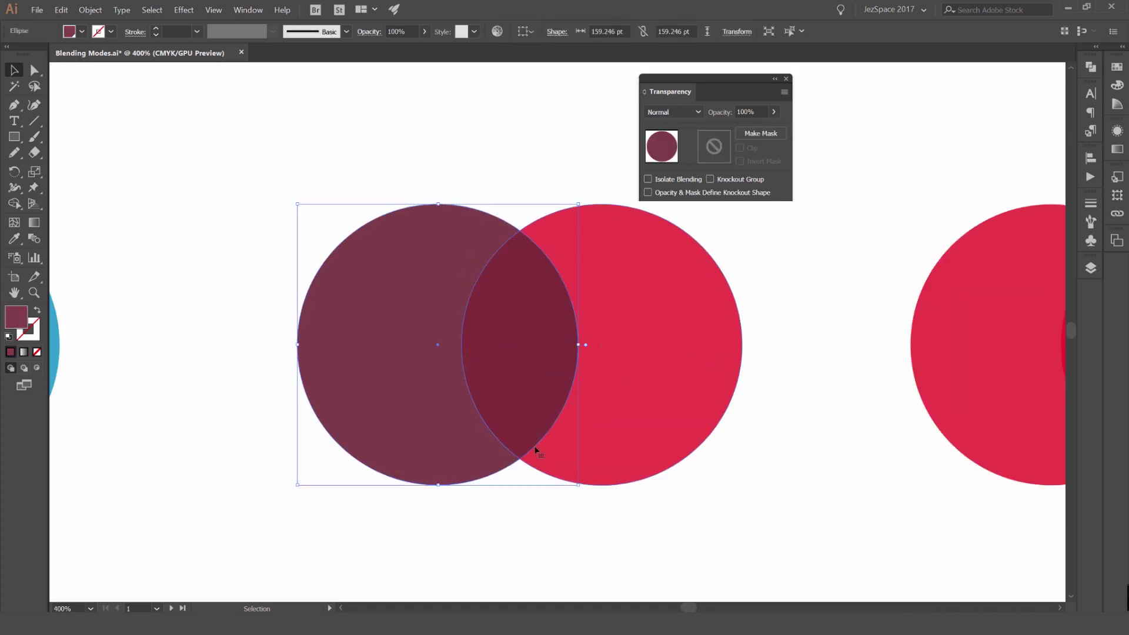
- Inspect the third pair's overlap and the blending mode of its front red circle
scroll(757, 318, "down", 3)
left_click(791, 275)
left_click_drag(703, 240, 387, 212)
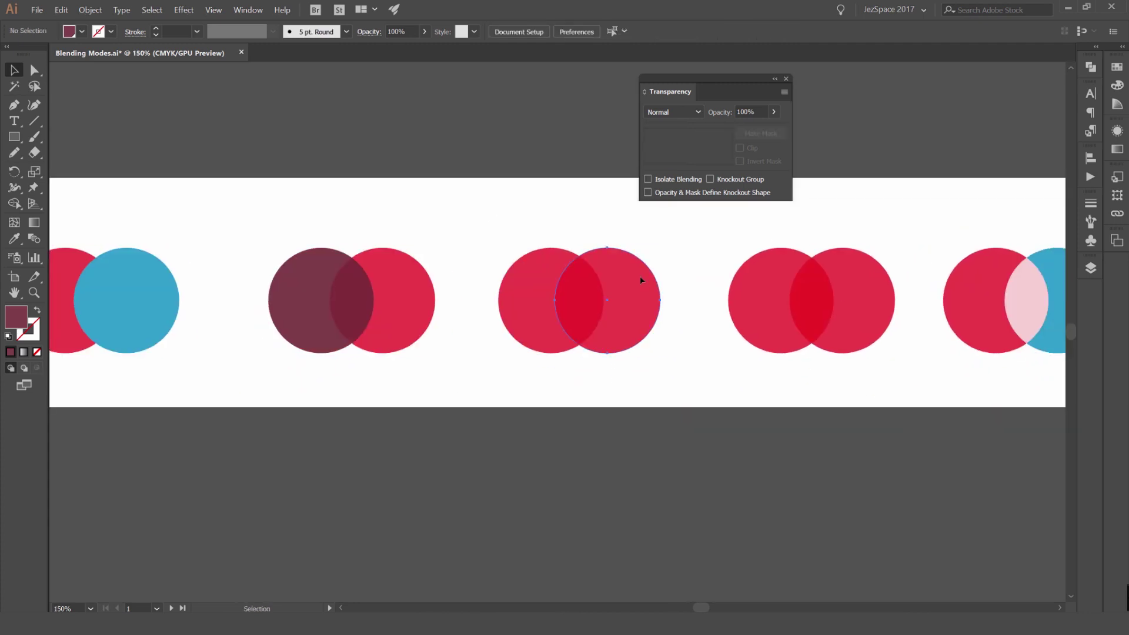
left_click(641, 281)
scroll(688, 254, "up", 1)
scroll(617, 328, "up", 1)
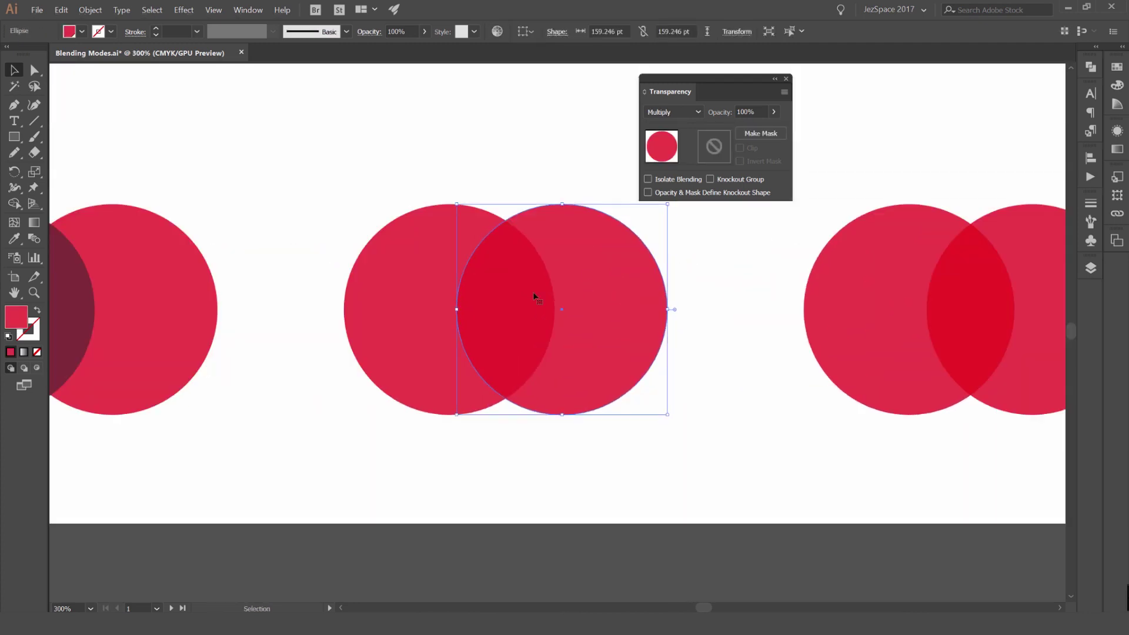
left_click(538, 183)
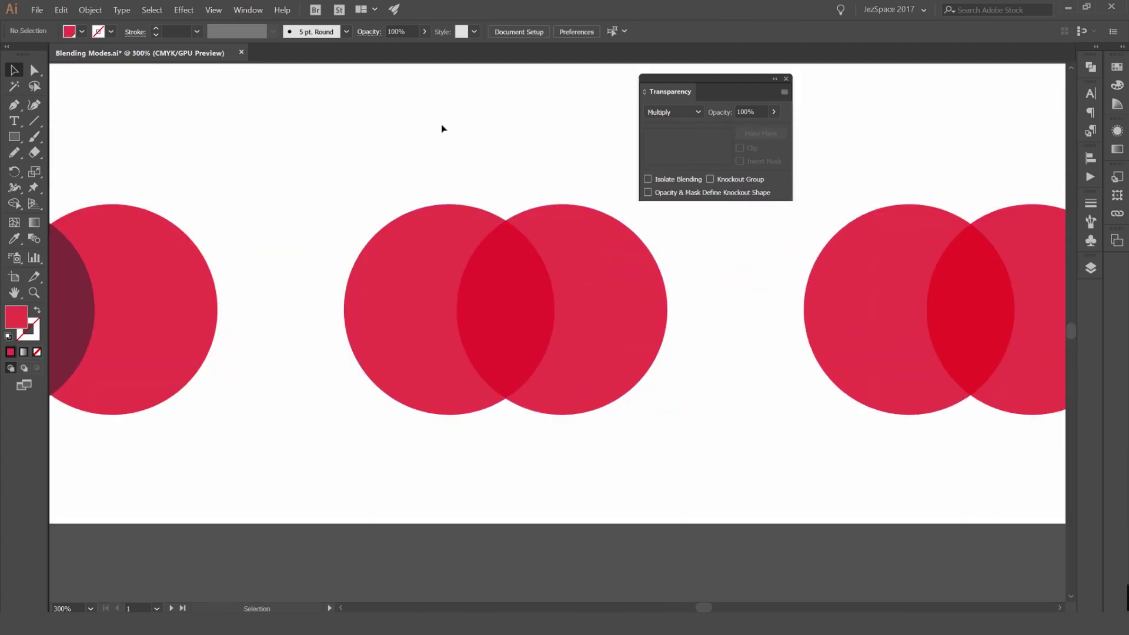
- Recolour the front circle of the third pair, trying the orange, maroon and black swatches before settling on blue
left_click(635, 252)
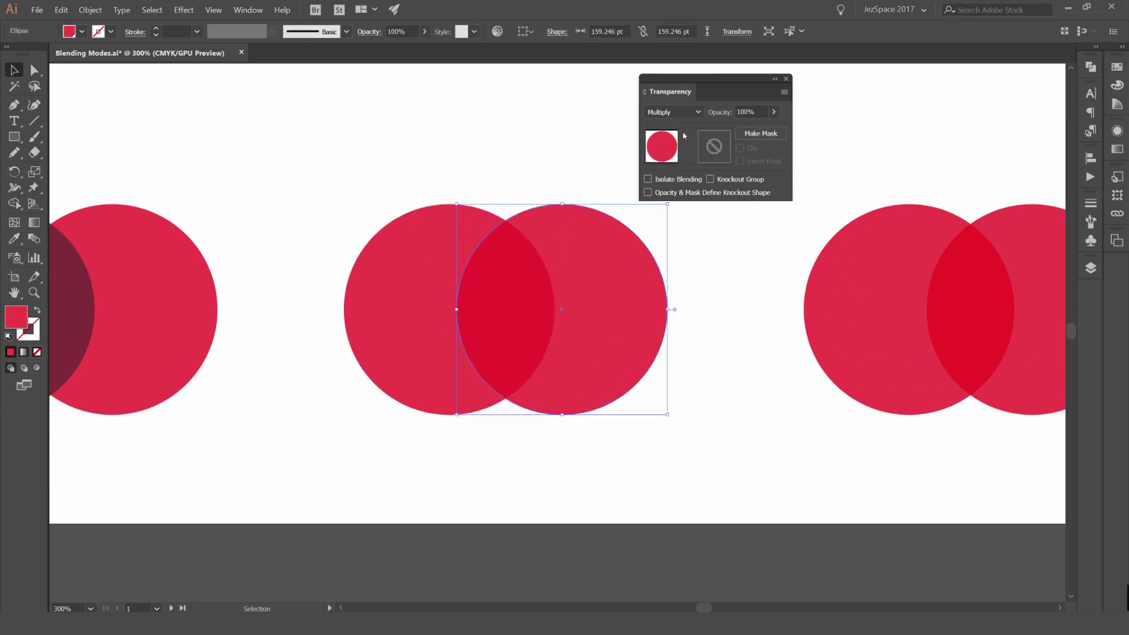
left_click(1117, 66)
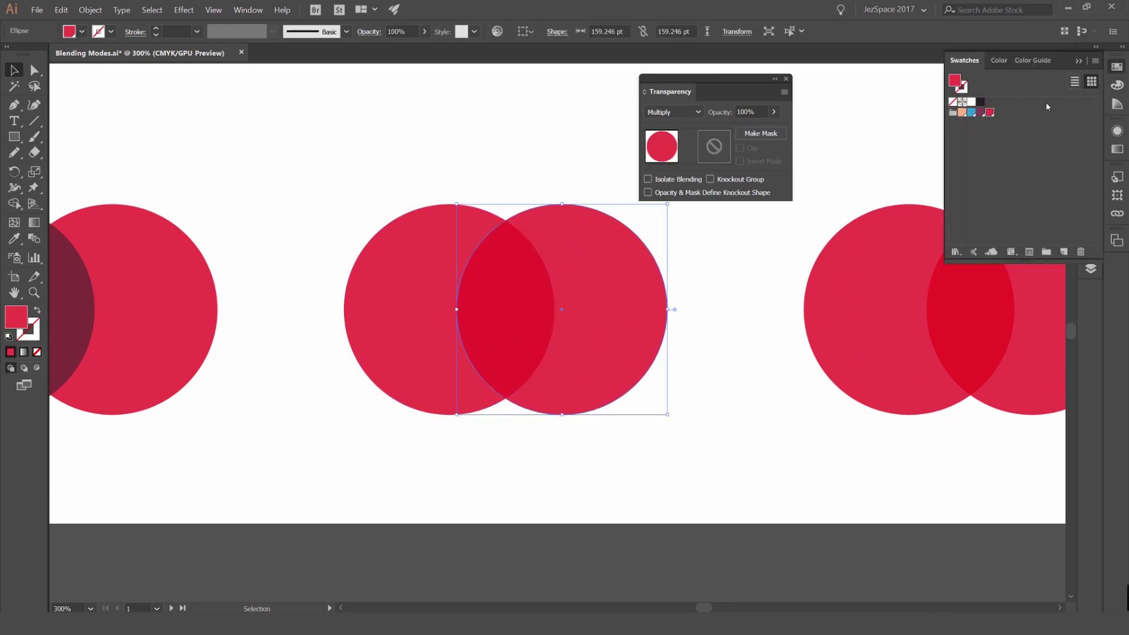
left_click(971, 112)
left_click(962, 112)
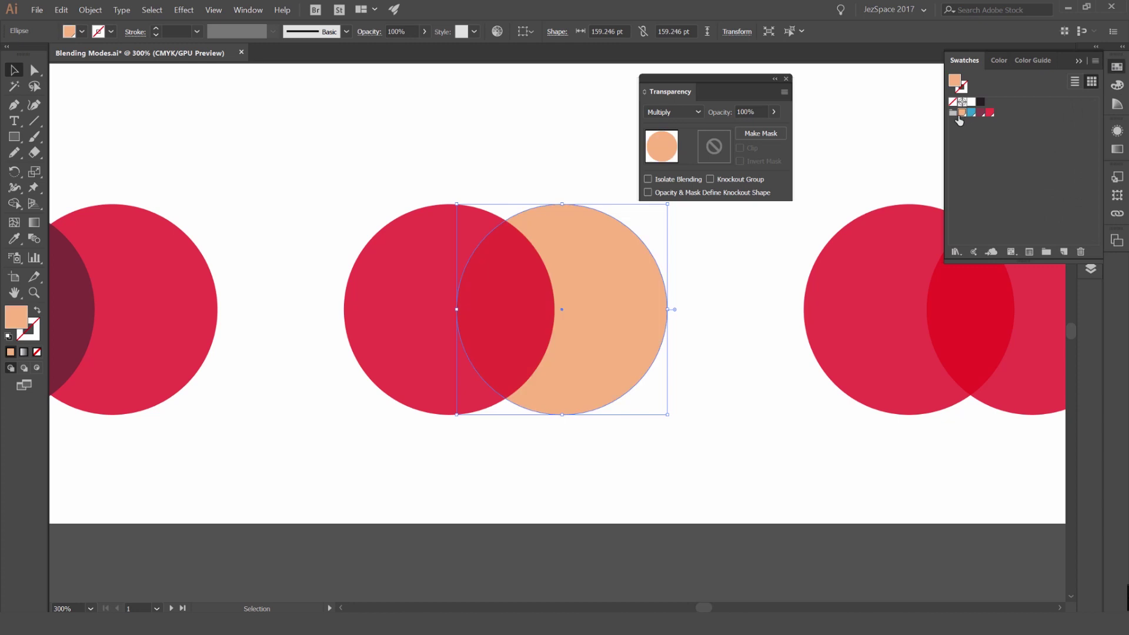
scroll(520, 281, "up", 1)
left_click(982, 113)
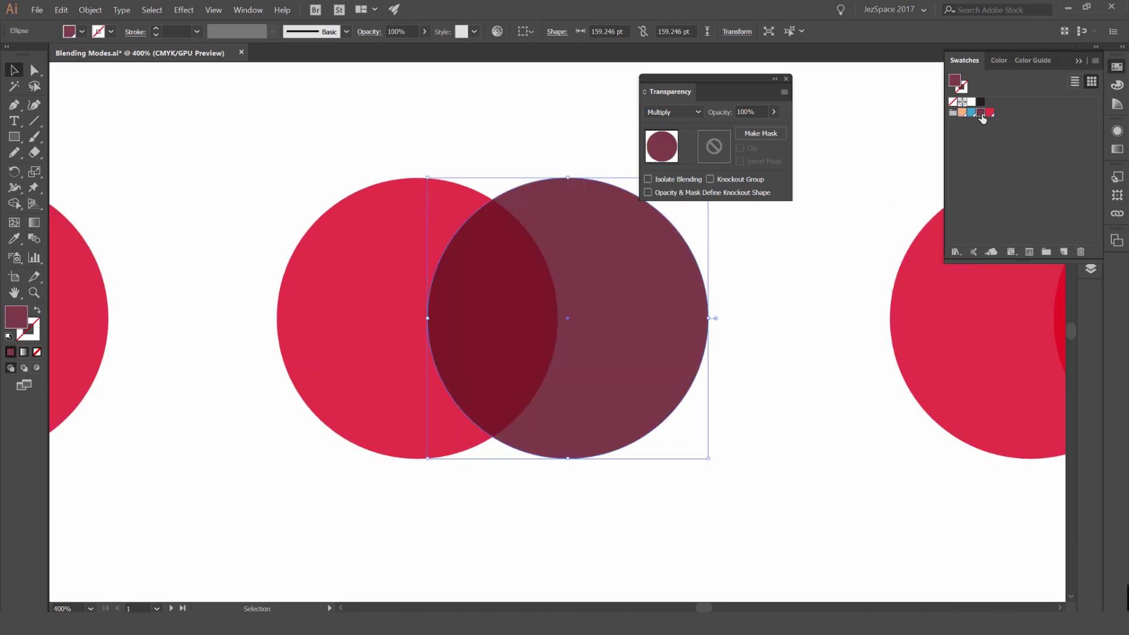
left_click(971, 113)
left_click(980, 102)
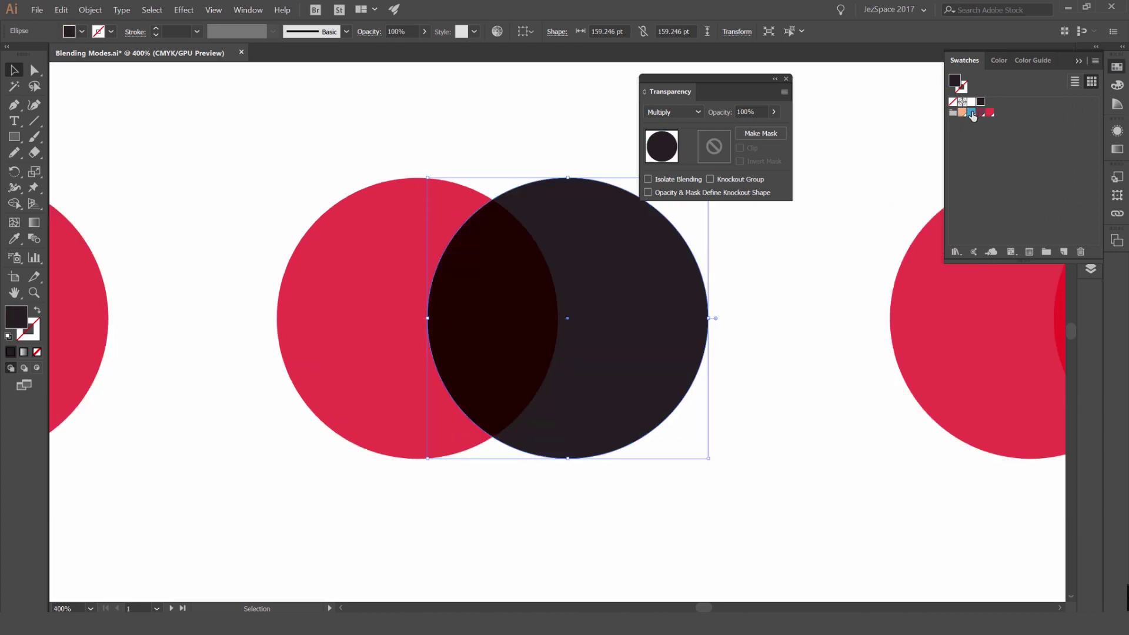
left_click(972, 112)
left_click(758, 249)
- Fill the front Color Burn circle of the fourth pair with the blue swatch
scroll(748, 251, "down", 3)
left_click_drag(726, 233, 517, 266)
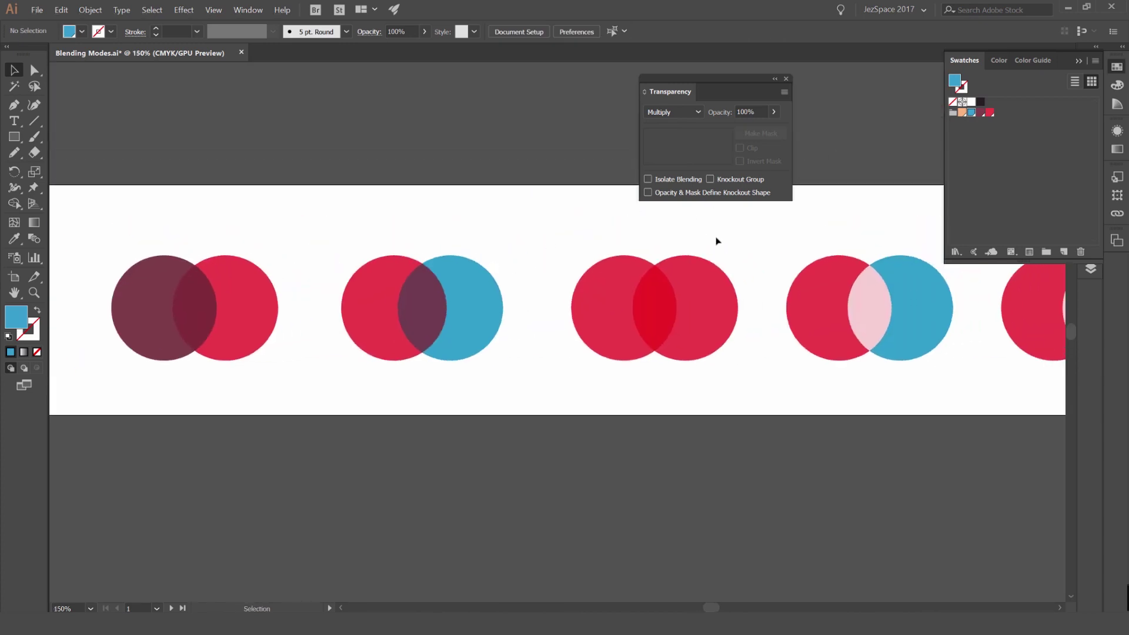
left_click_drag(728, 228, 661, 234)
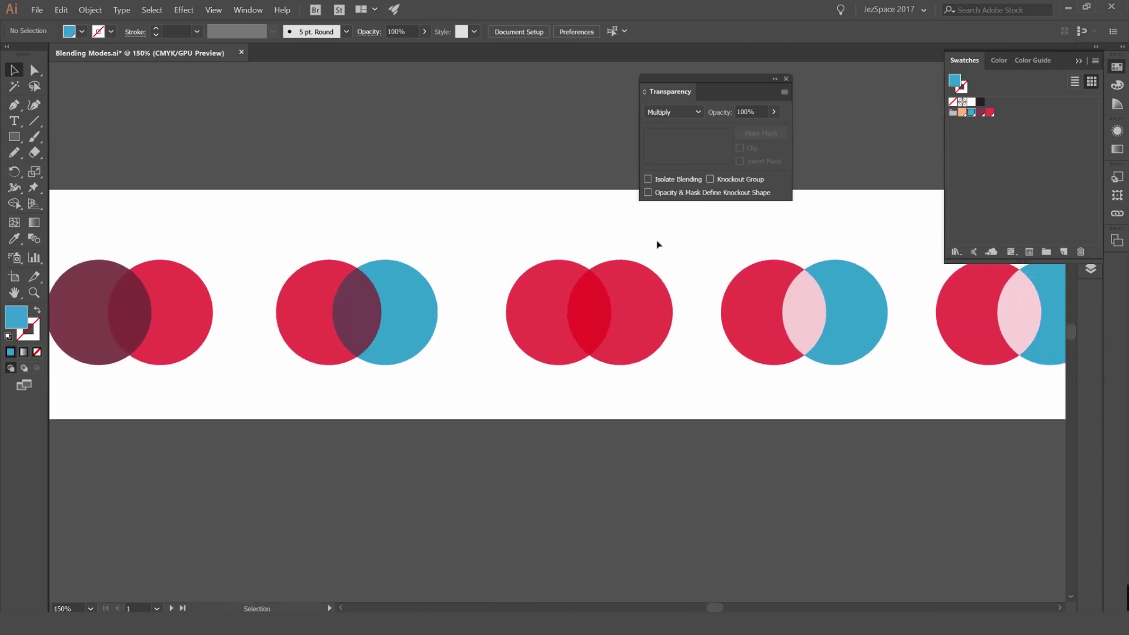
left_click(651, 273)
left_click_drag(698, 244, 623, 247)
scroll(506, 263, "up", 1)
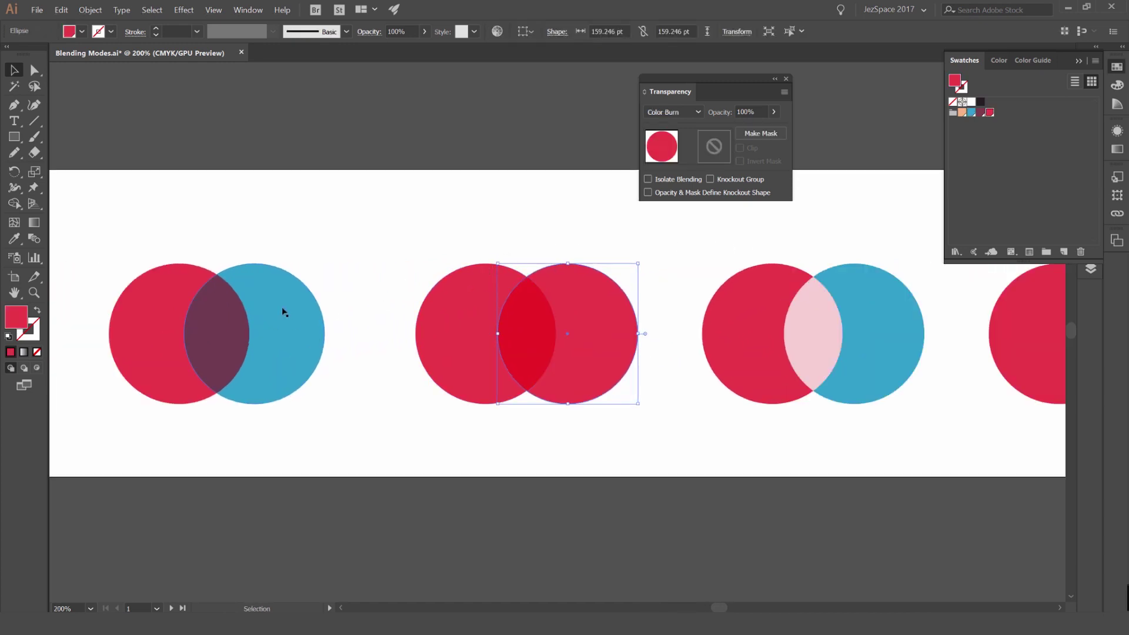
left_click(971, 112)
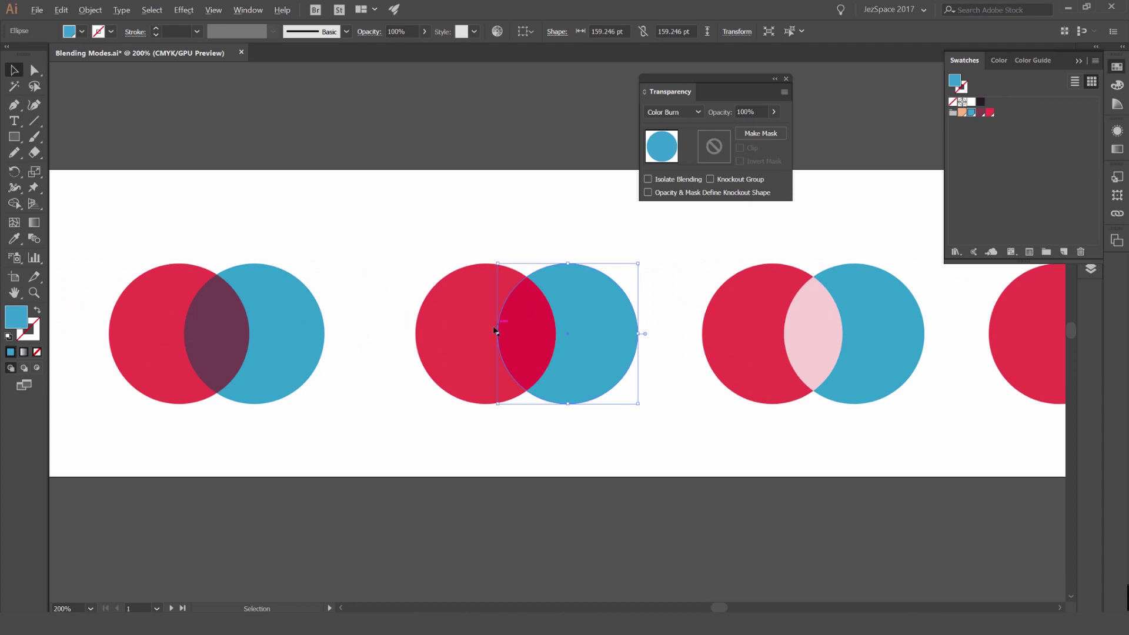
- Examine the overlap of the fourth pair's red and blue circles up close, with nothing selected
scroll(494, 327, "up", 3)
left_click(527, 141)
scroll(594, 208, "up", 3)
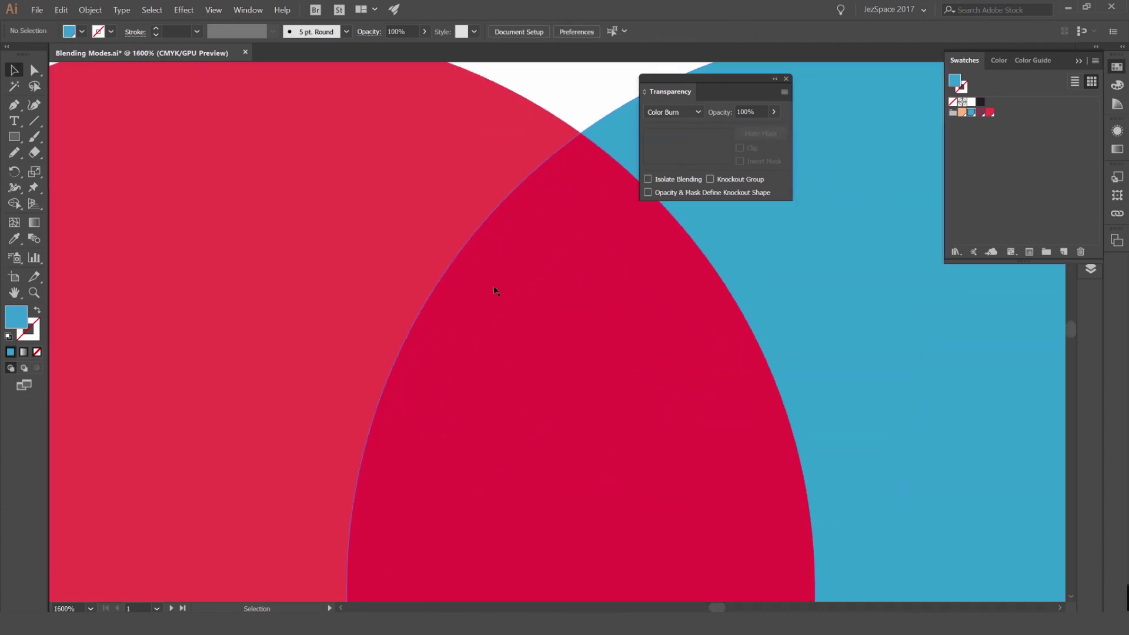
scroll(542, 307, "down", 5)
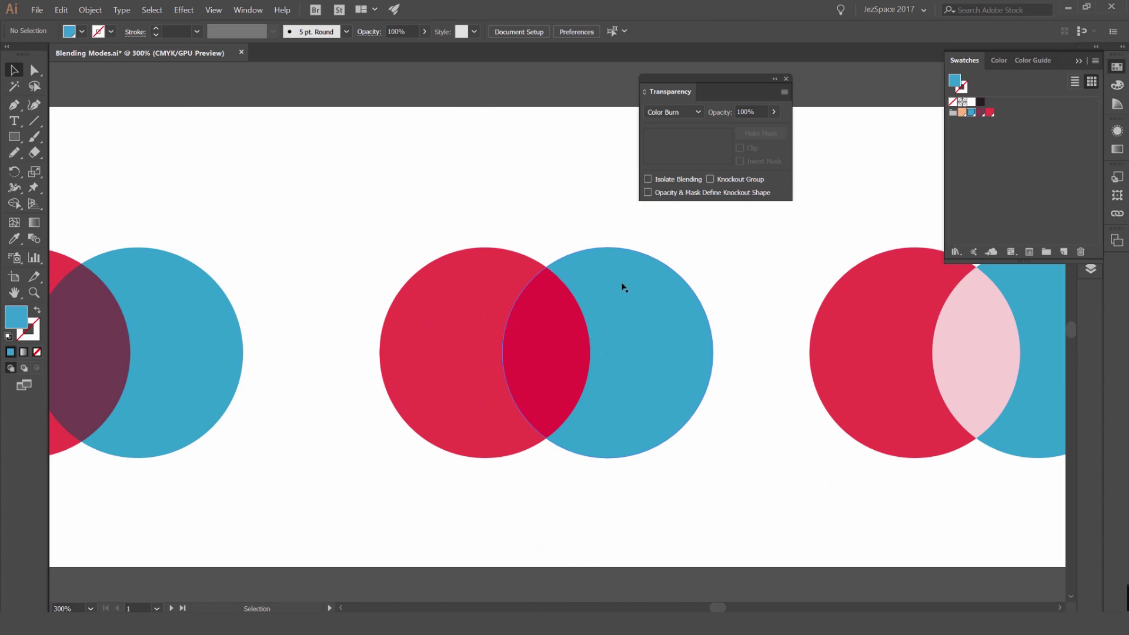
- Inspect the fifth pair's overlap and the blending mode of its front blue circle
left_click_drag(775, 230, 401, 235)
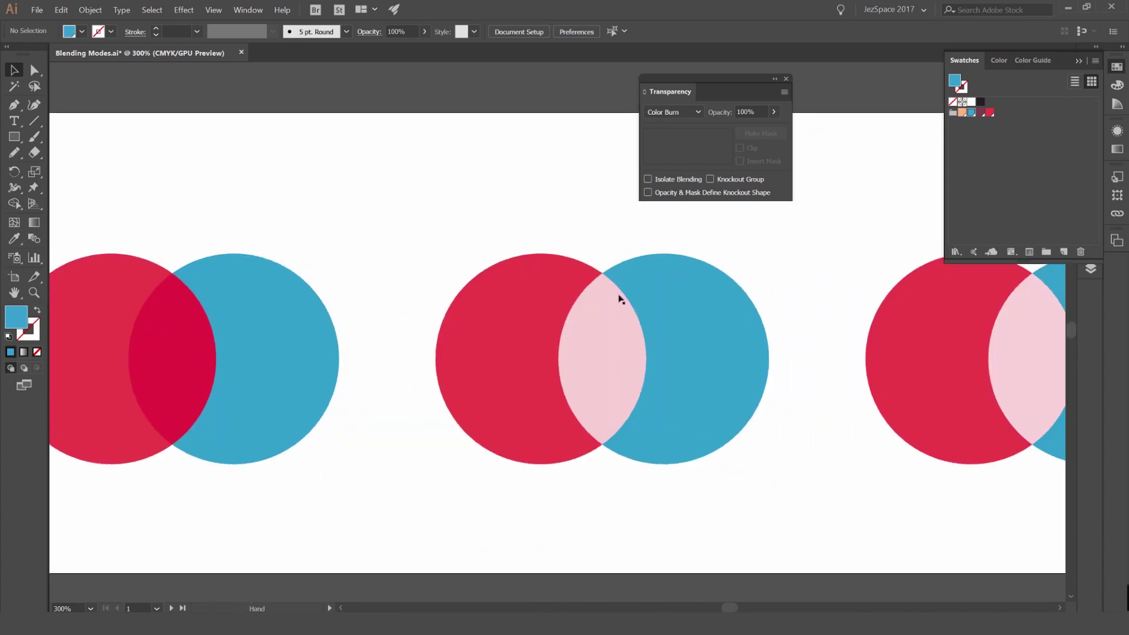
left_click(619, 298)
left_click_drag(812, 272, 700, 242)
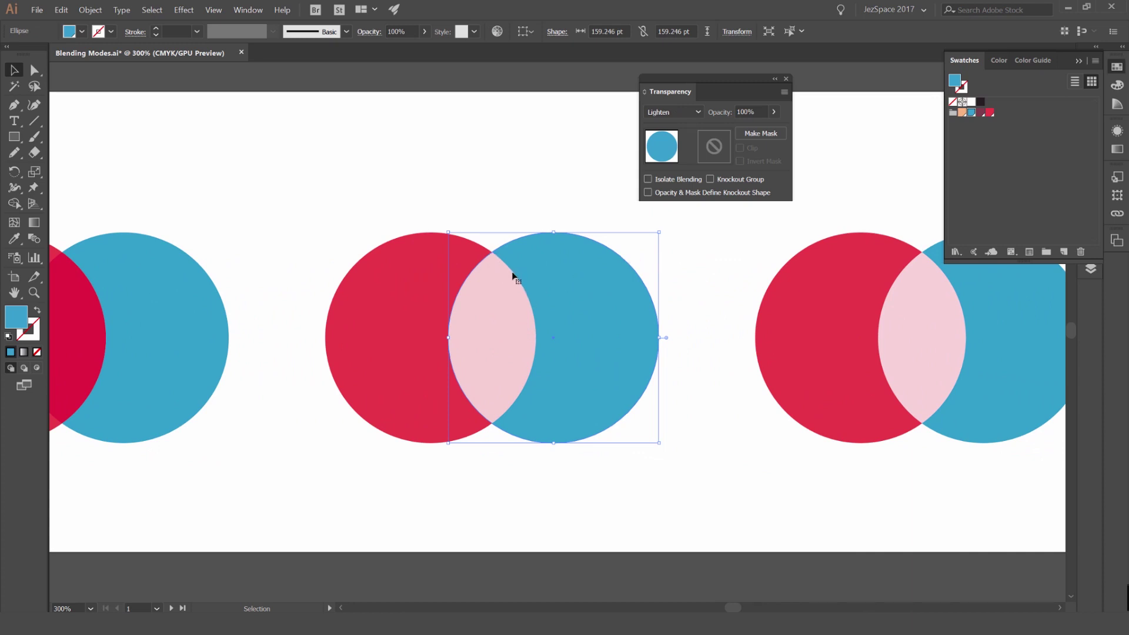
left_click(526, 227)
- Compare the sixth pair's overlap with the fifth pair's and check the blending mode of its front circle
left_click_drag(263, 261, 389, 247)
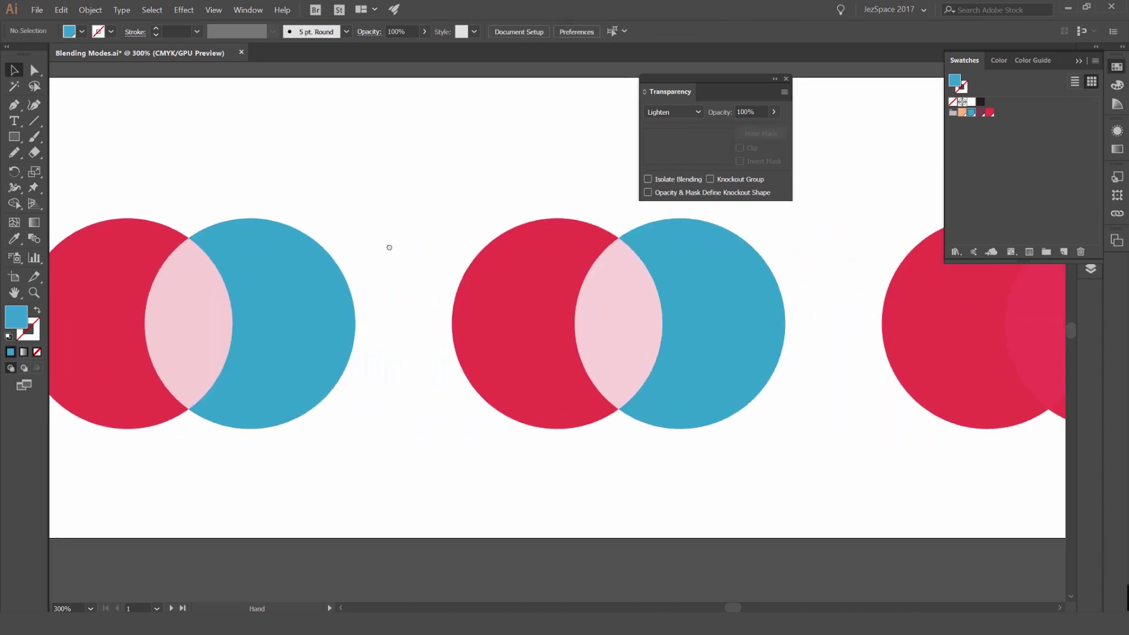
left_click_drag(673, 242, 547, 257)
left_click(589, 260)
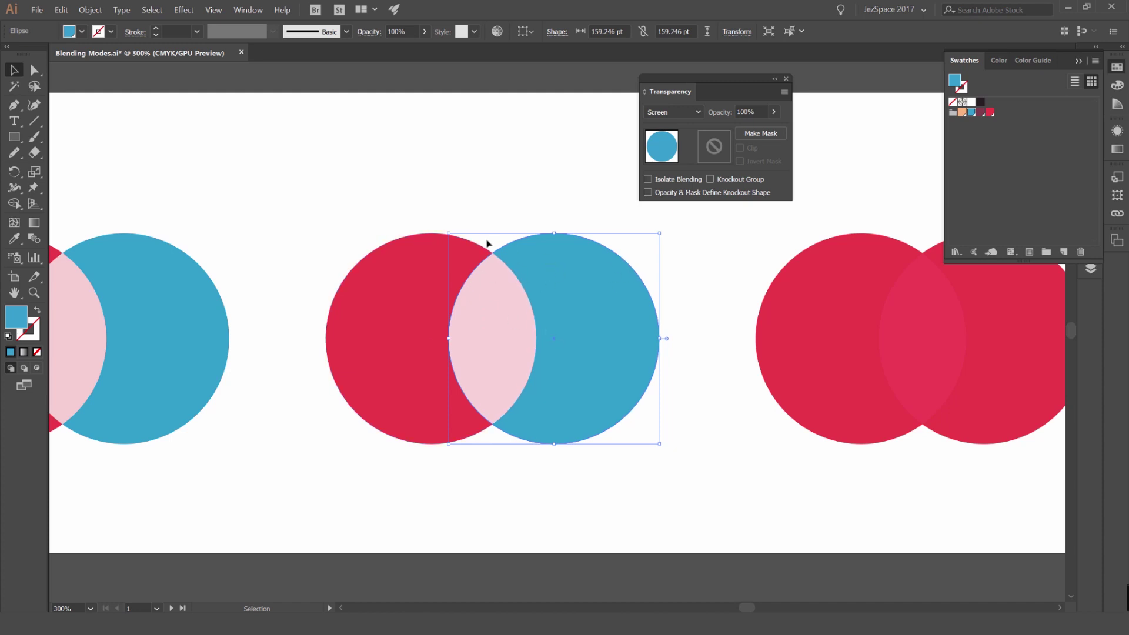
scroll(487, 243, "up", 1)
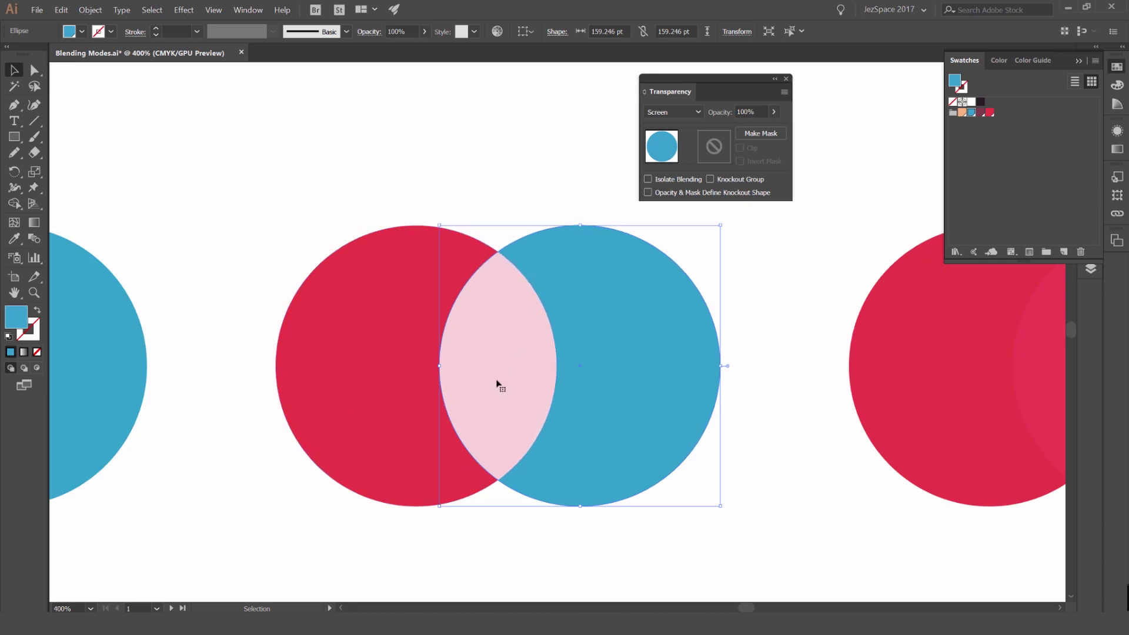
scroll(495, 372, "down", 4)
left_click(500, 334)
scroll(475, 361, "up", 1)
- Recolour the front Color Dodge circle of the seventh pair, trying the blue and maroon swatches and settling on orange
left_click_drag(697, 363, 538, 355)
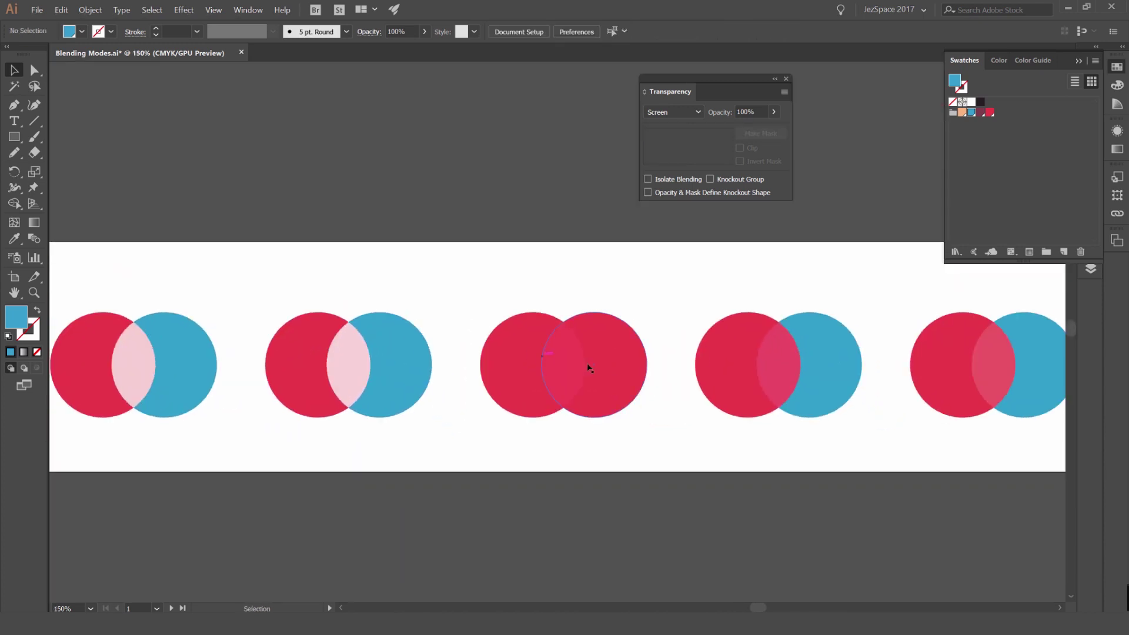
left_click(588, 368)
scroll(671, 344, "up", 1)
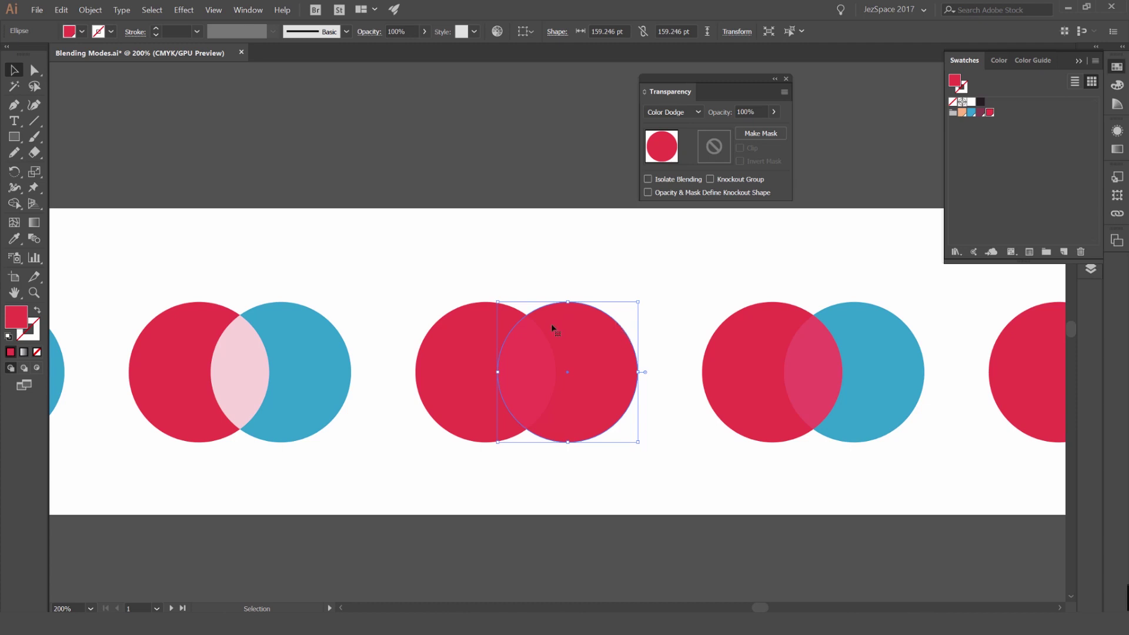
left_click(971, 112)
left_click(961, 113)
scroll(558, 321, "up", 1)
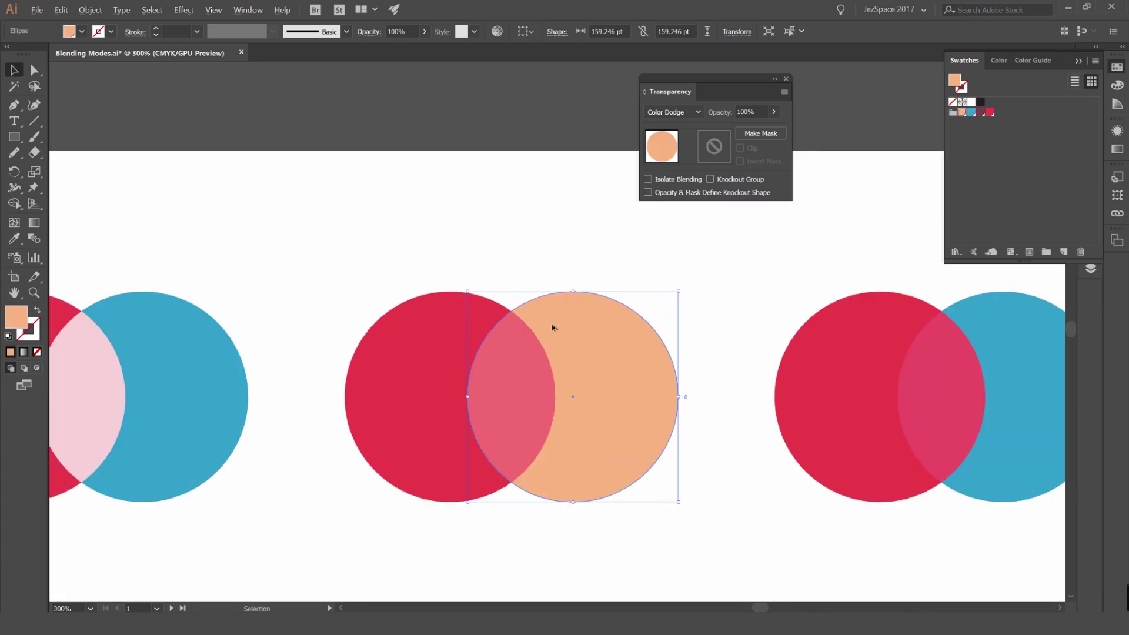
left_click(981, 112)
left_click(972, 112)
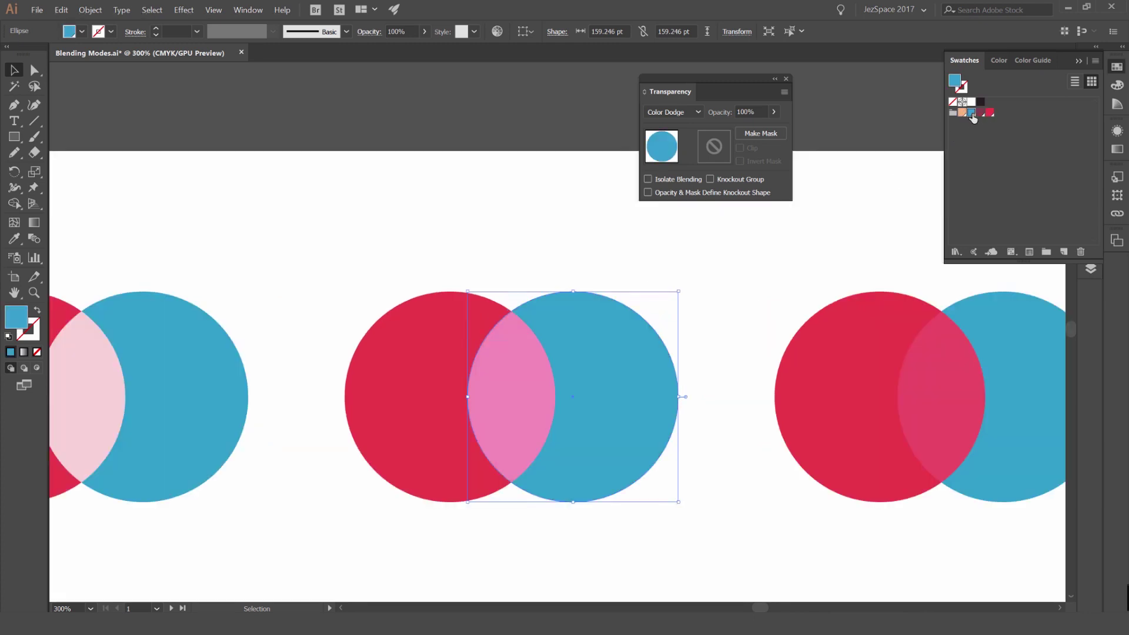
scroll(630, 339, "up", 1)
left_click(962, 113)
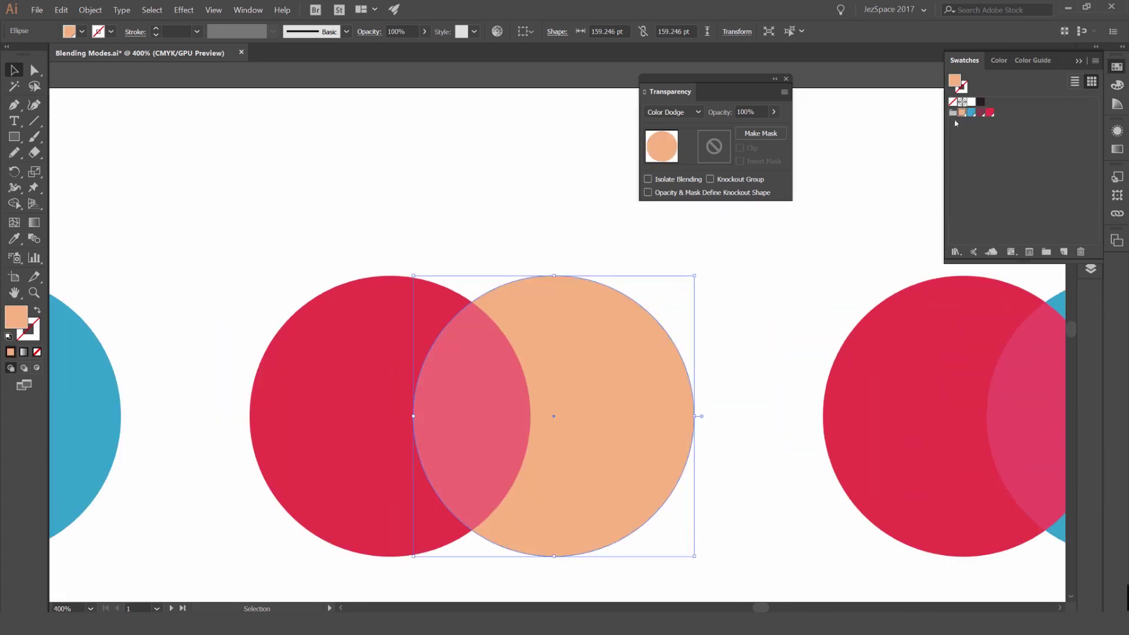
scroll(667, 317, "down", 2)
scroll(668, 318, "up", 1)
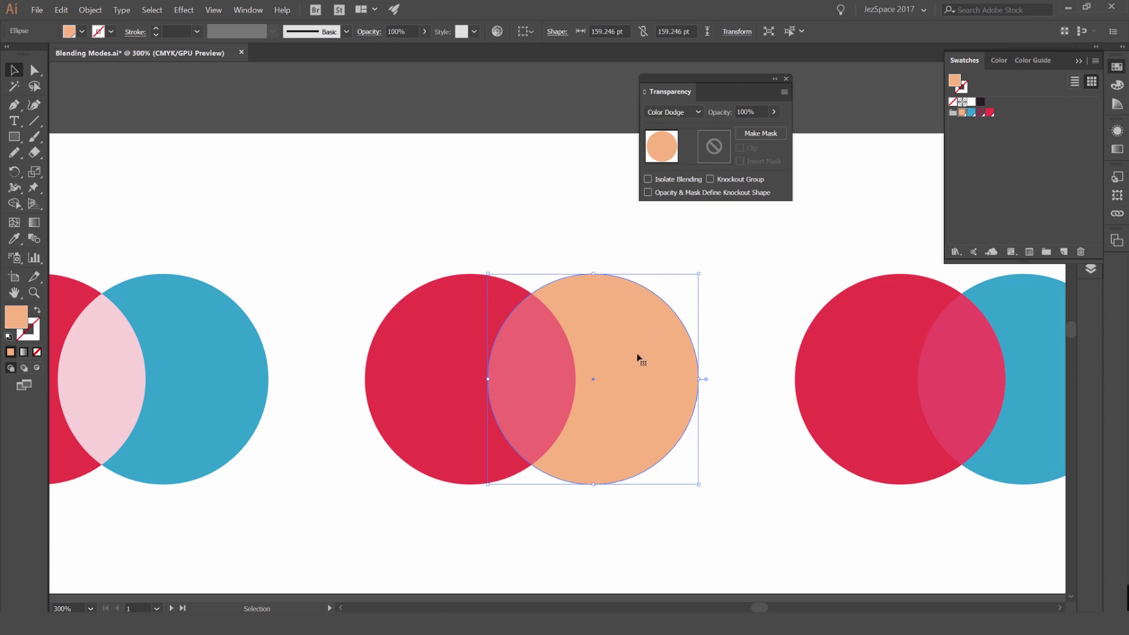
left_click(747, 295)
- Recolour the front Overlay circle of the eighth pair, trying the maroon and red swatches and settling on orange
key("space")
left_click_drag(741, 244, 396, 225)
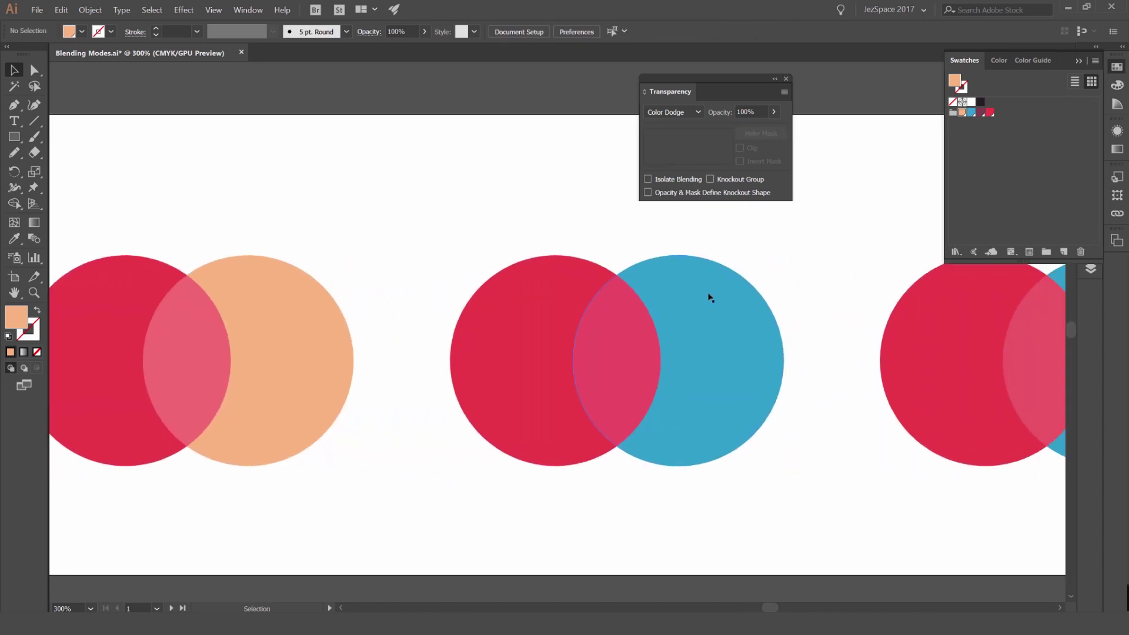
left_click(709, 296)
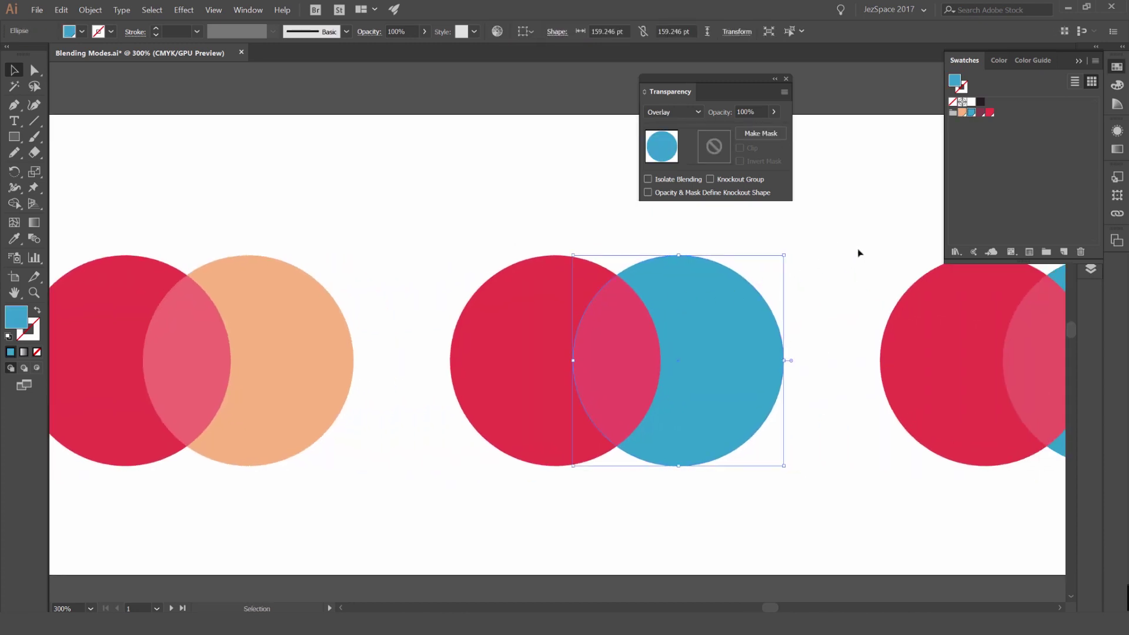
key("space")
left_click_drag(828, 211, 732, 222)
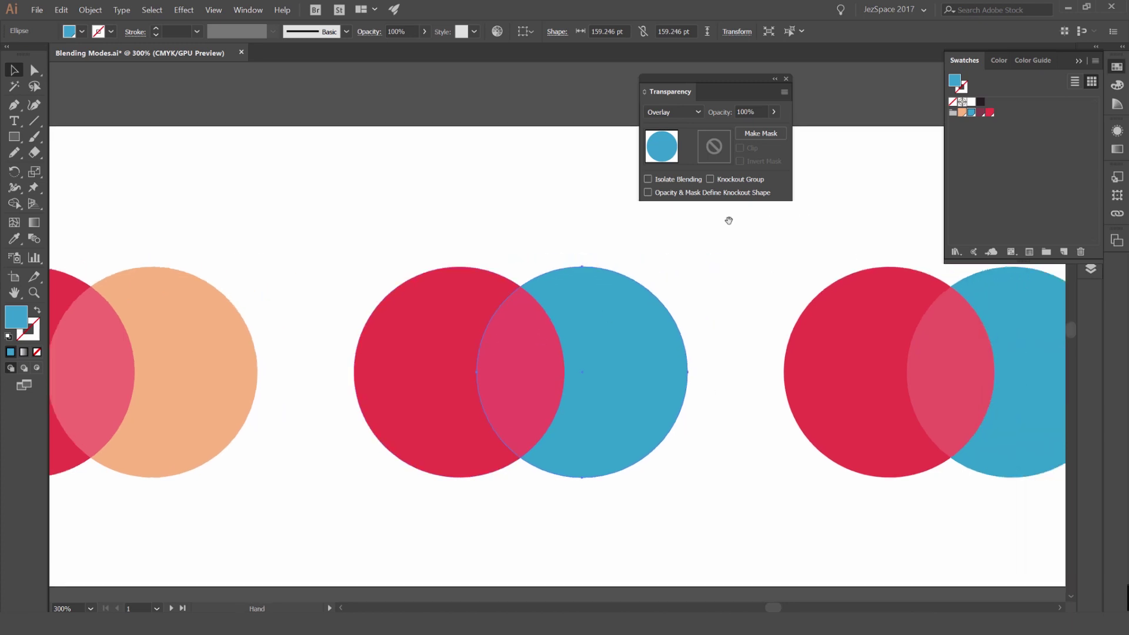
left_click(963, 113)
left_click(981, 113)
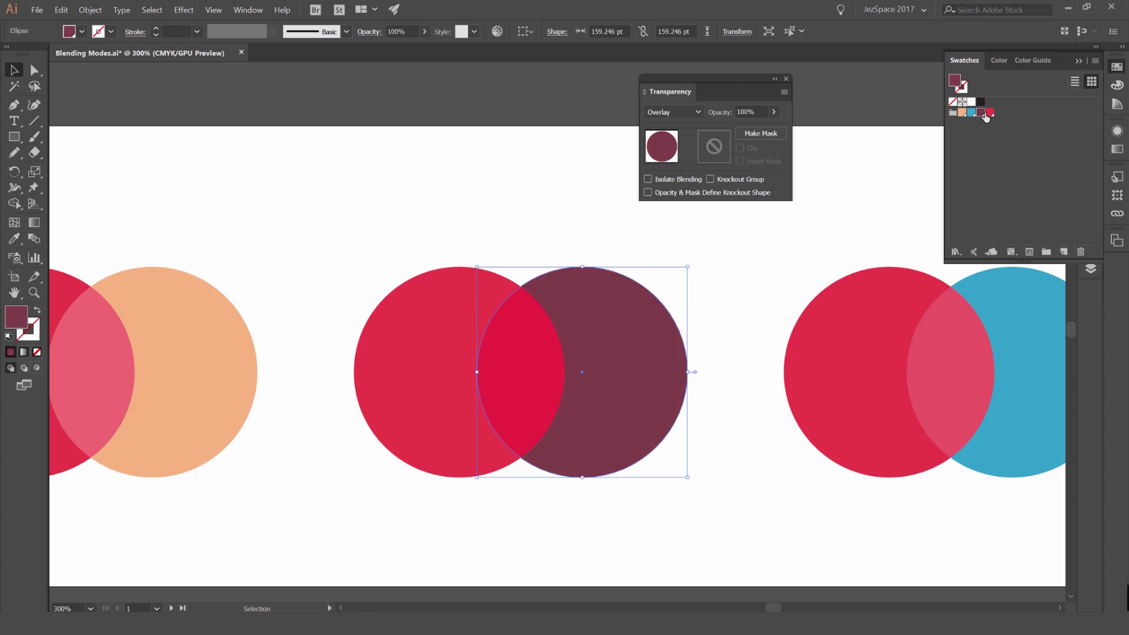
left_click(991, 113)
left_click(963, 113)
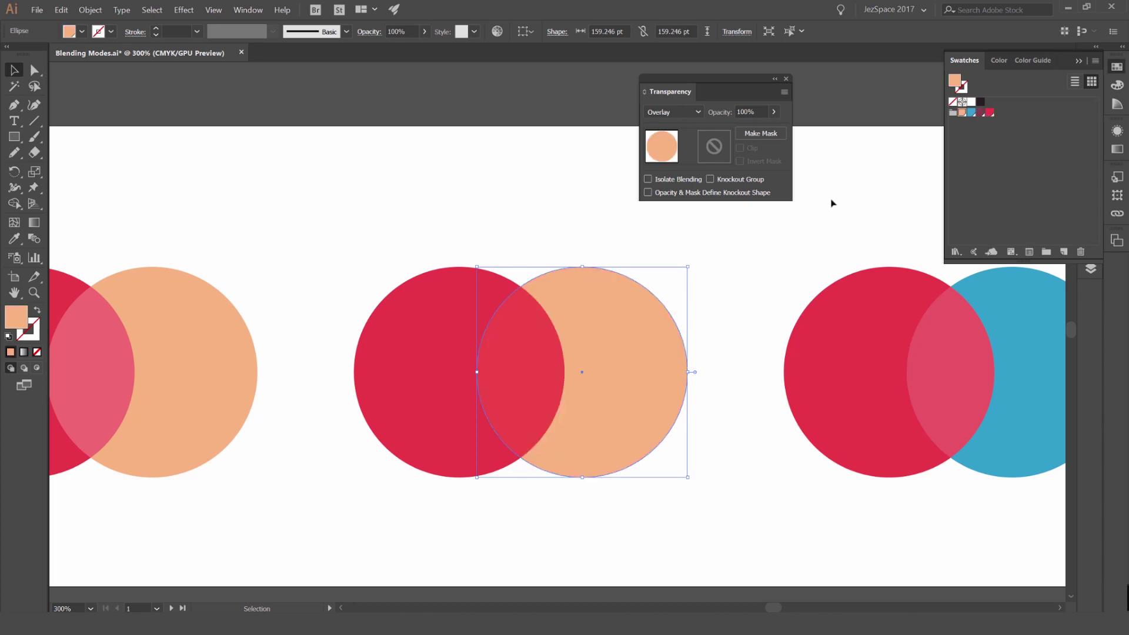
left_click(744, 235)
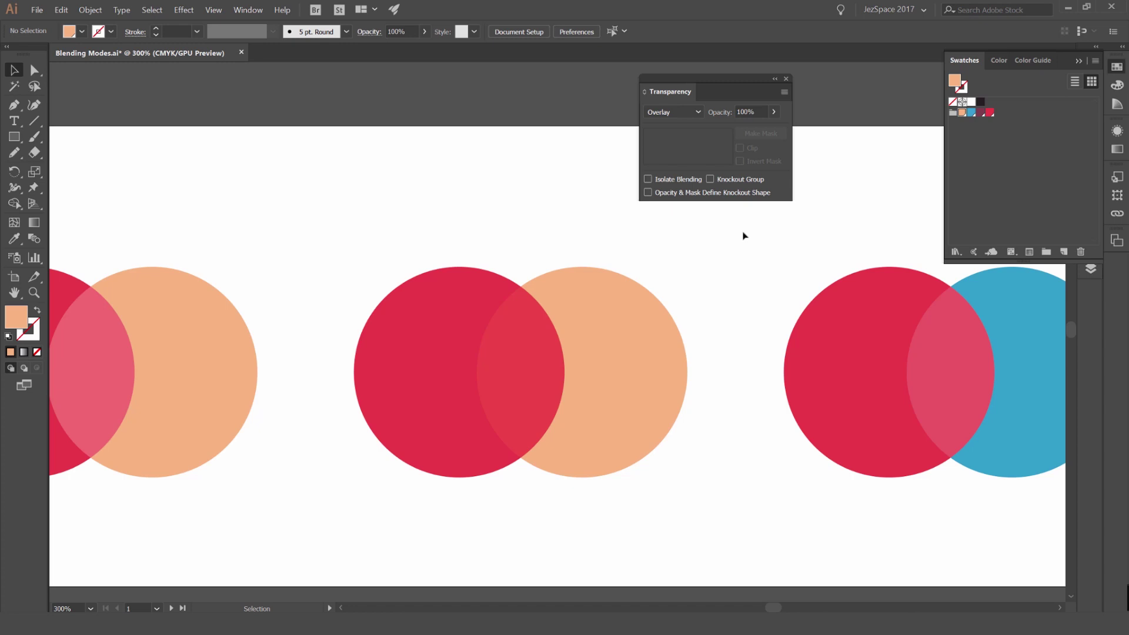
- Inspect the ninth pair's overlap and the blending mode of its front blue circle
left_click_drag(872, 194, 636, 207)
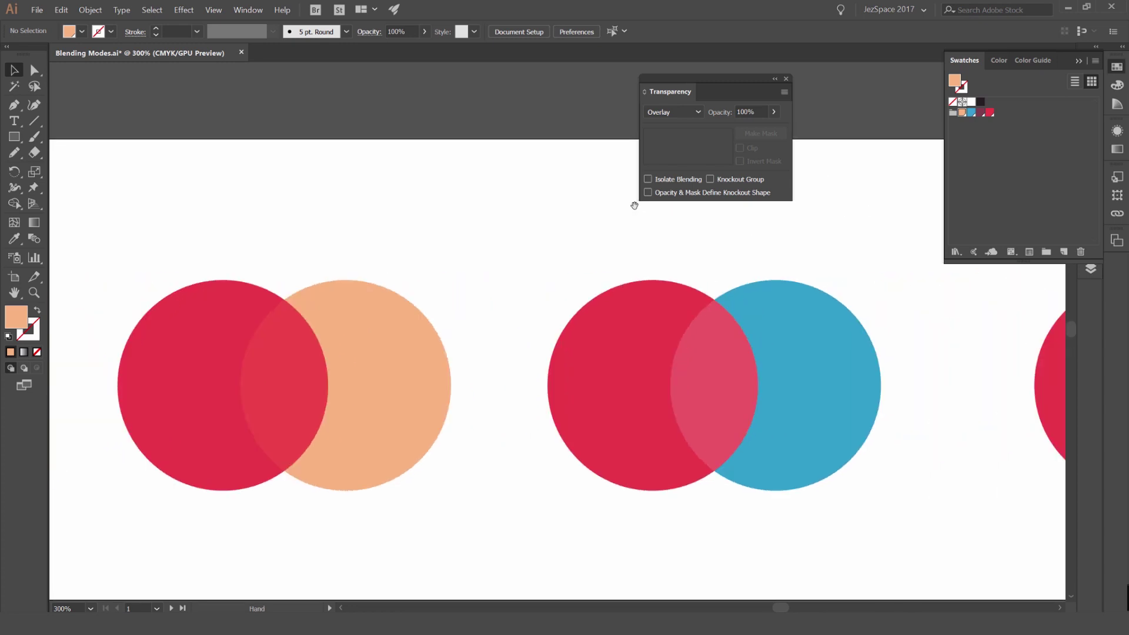
scroll(639, 207, "down", 1)
left_click_drag(764, 210, 568, 215)
left_click(583, 286)
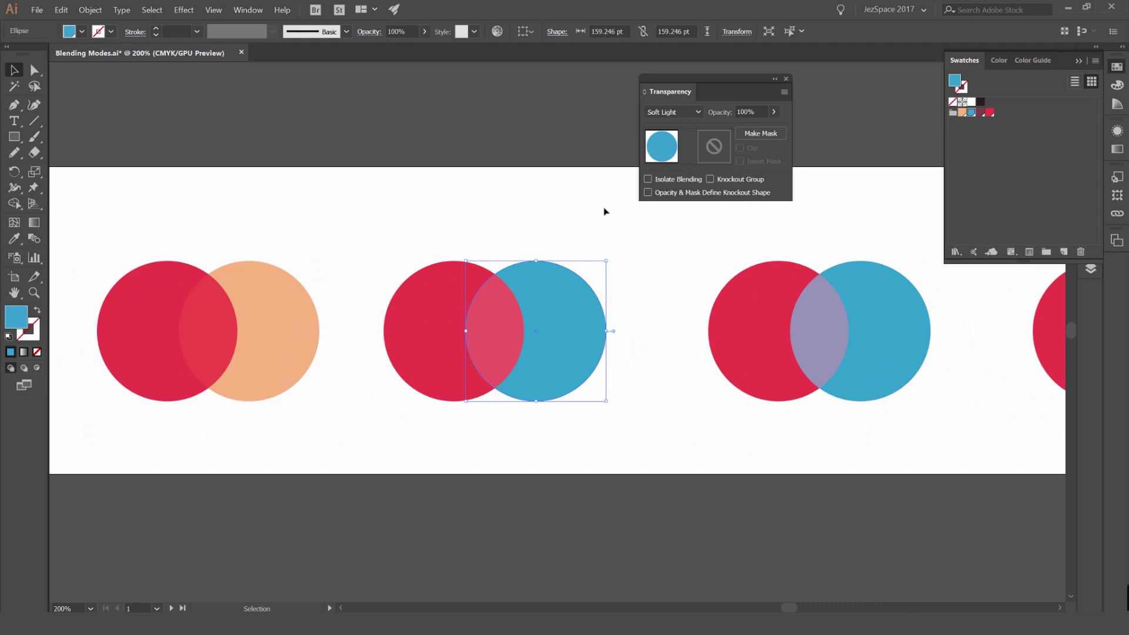
left_click(669, 294)
left_click(498, 320)
- Inspect the tenth pair's overlap up close and check its front blue circle's blending mode
left_click_drag(749, 258, 502, 277)
left_click(659, 324)
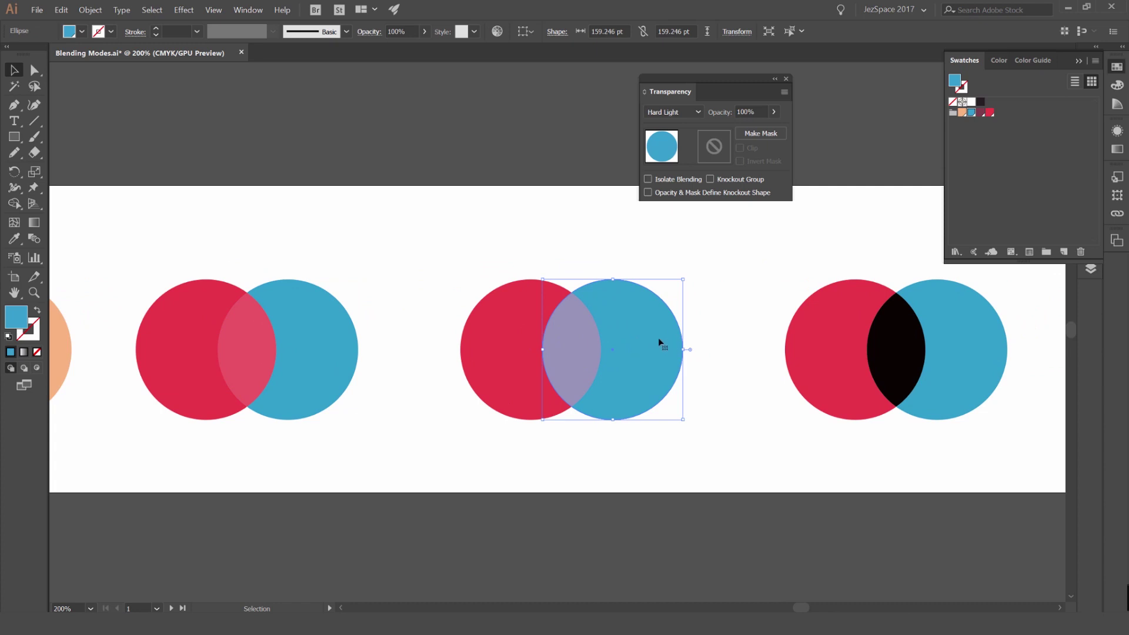
scroll(605, 343, "up", 1)
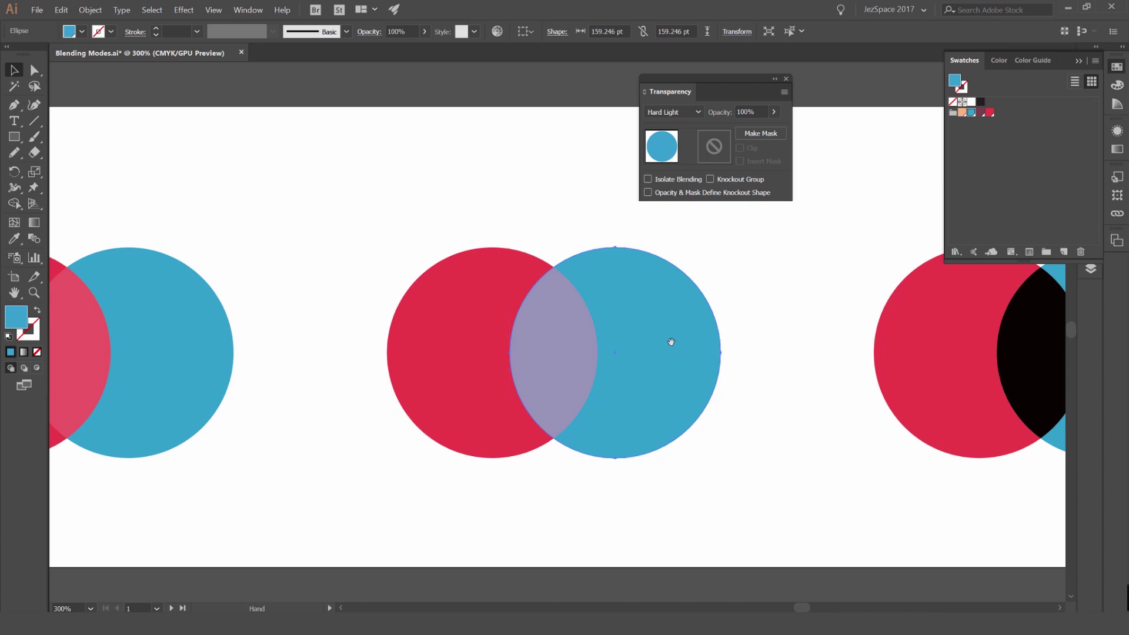
left_click_drag(673, 346, 639, 324)
left_click(784, 294)
- Compare the black overlaps of the eleventh and twelfth pairs and the blending modes of their front blue circles
left_click_drag(760, 277, 365, 302)
left_click(635, 307)
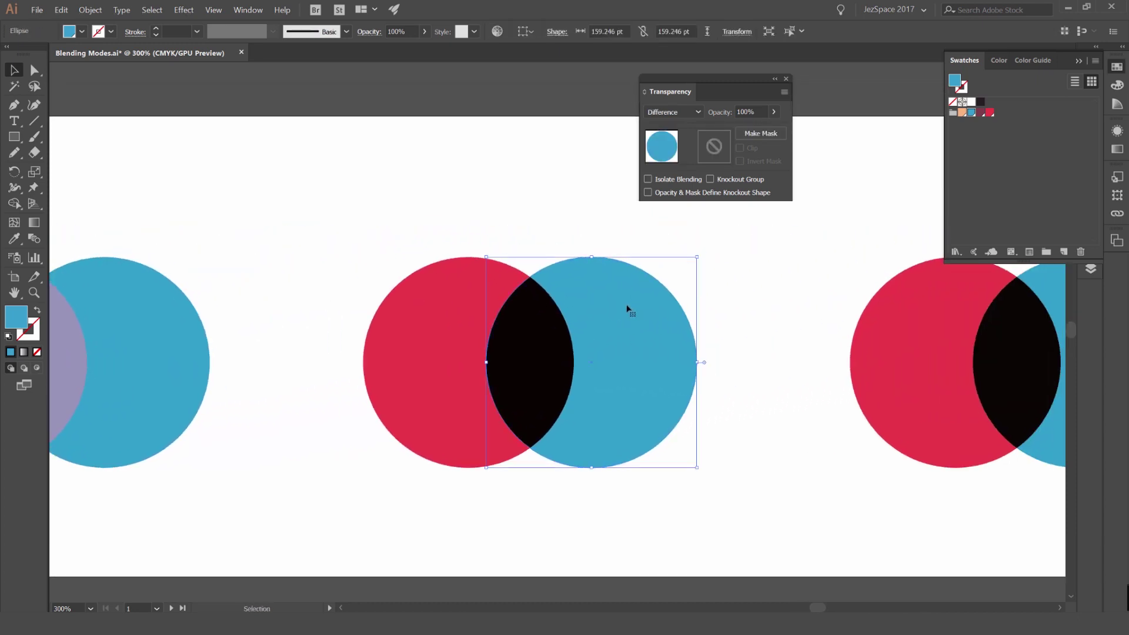
scroll(660, 323, "right", 3)
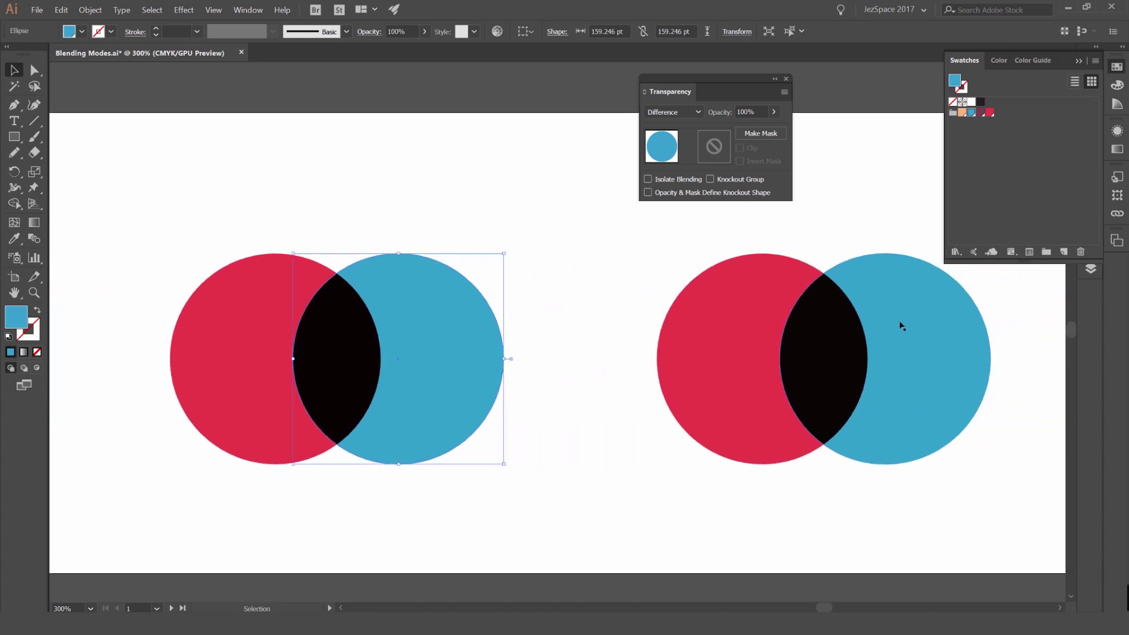
left_click(901, 326)
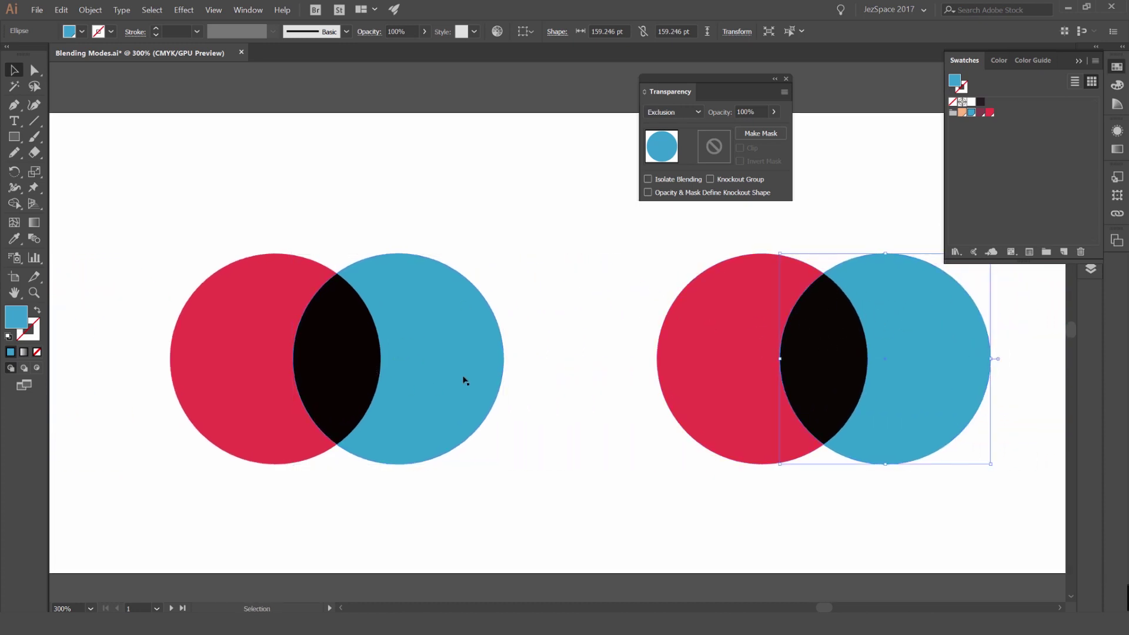
left_click(385, 341)
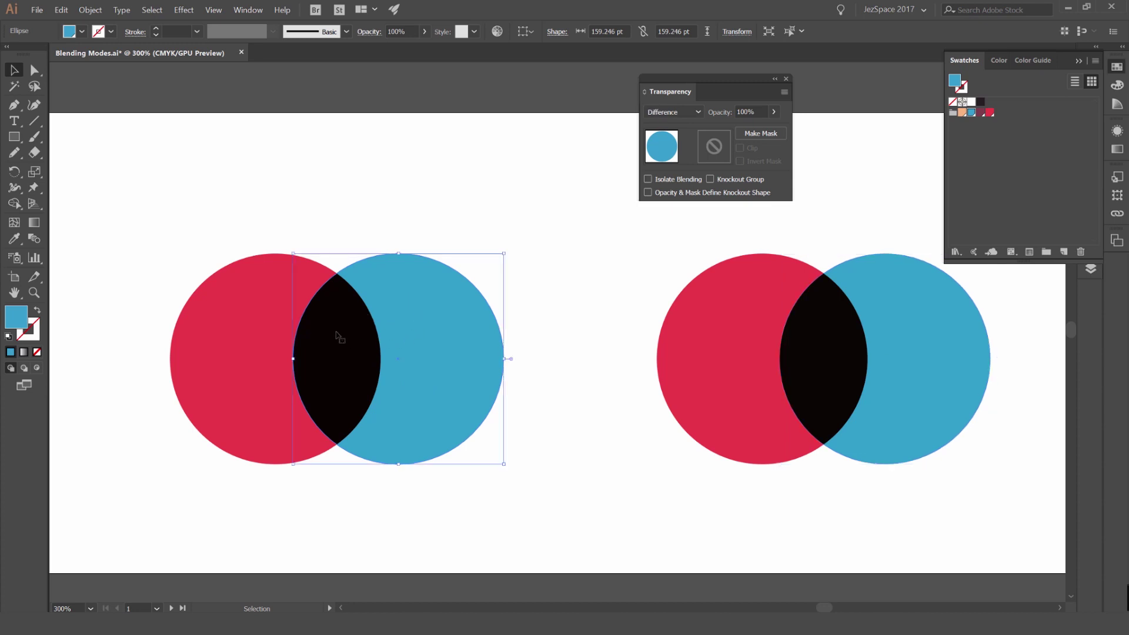
key("space")
left_click_drag(377, 352, 462, 353)
scroll(462, 353, "up", 1)
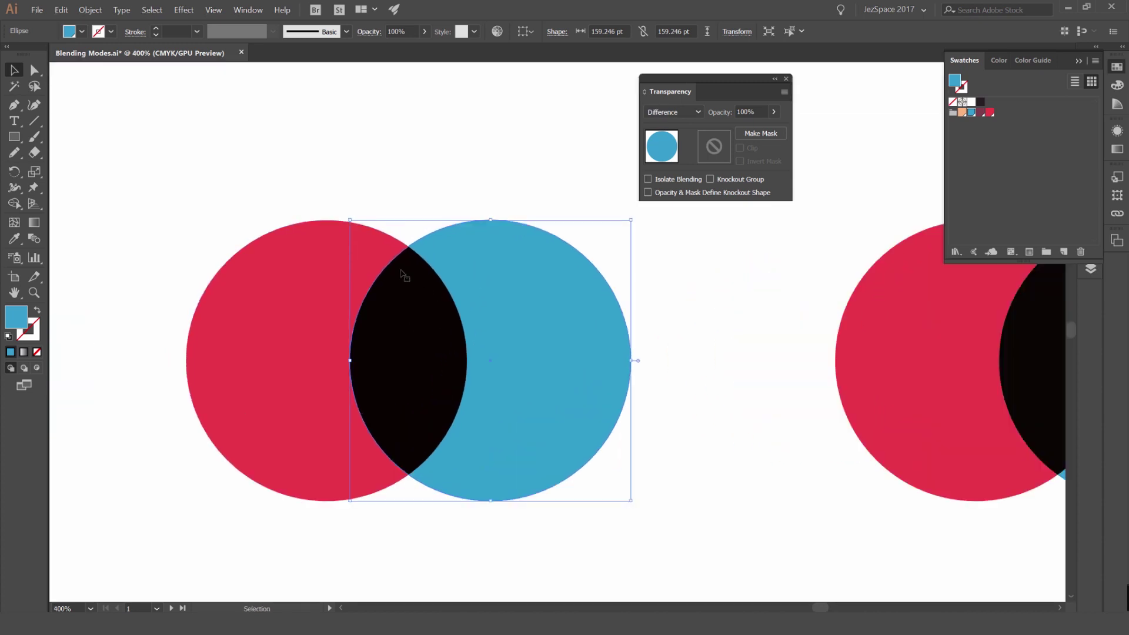
scroll(415, 332, "down", 2)
key("space")
left_click_drag(601, 274, 560, 281)
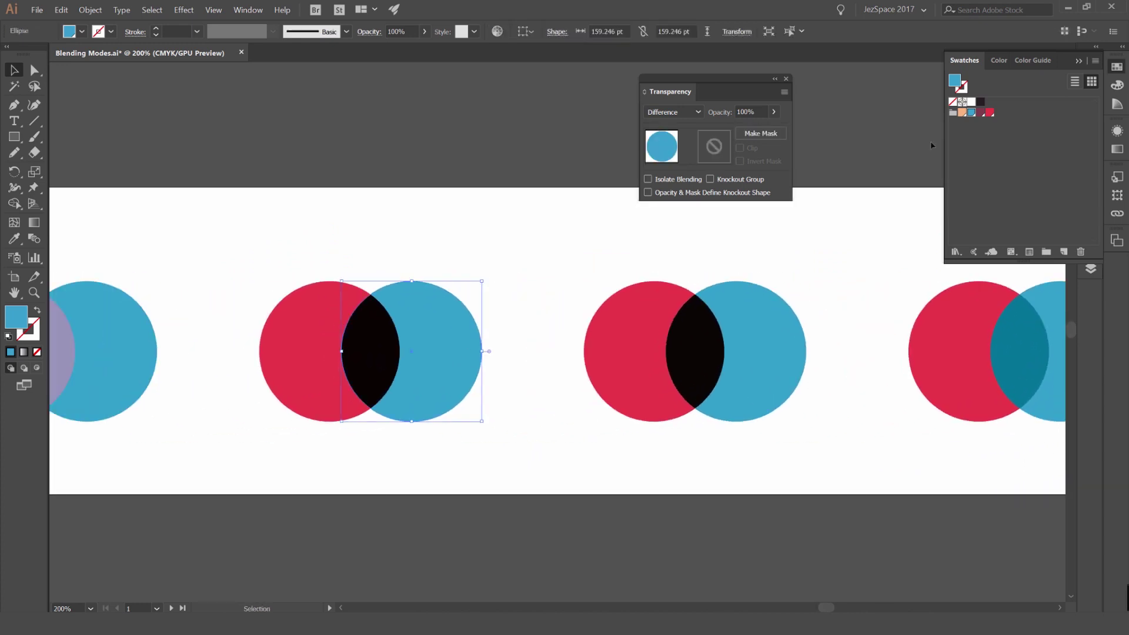
- Try the orange and red swatches on the front Difference circle, then return its fill to blue
left_click(962, 112)
left_click(971, 113)
left_click(990, 112)
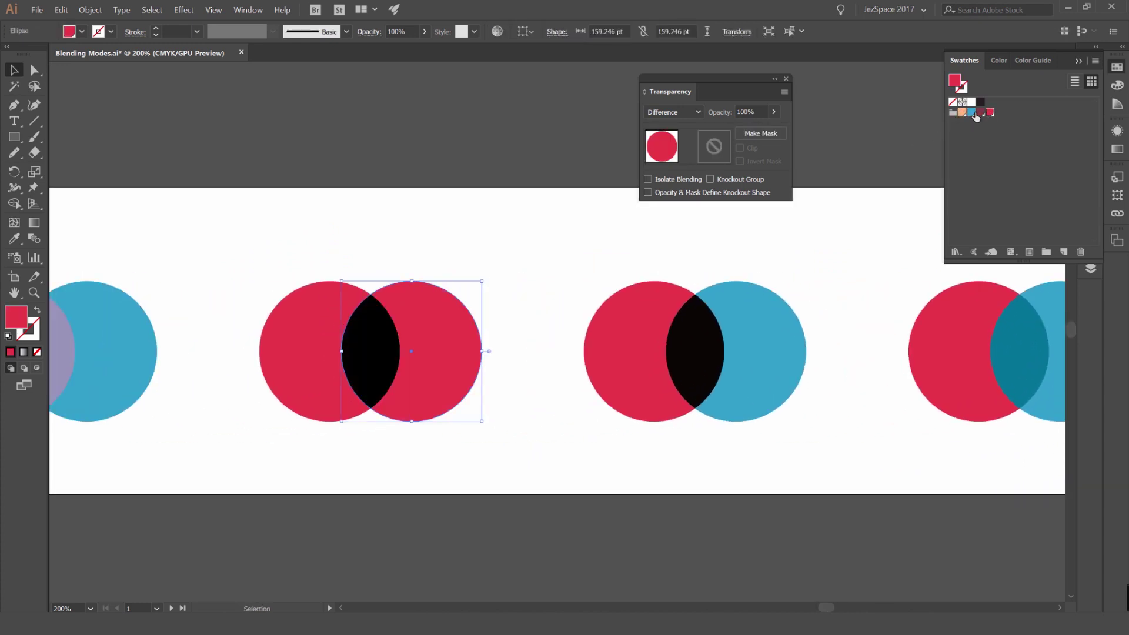
left_click(971, 113)
left_click(778, 247)
- Inspect the thirteenth pair's teal overlap up close and check its front blue circle's blending mode
scroll(459, 275, "right", 6)
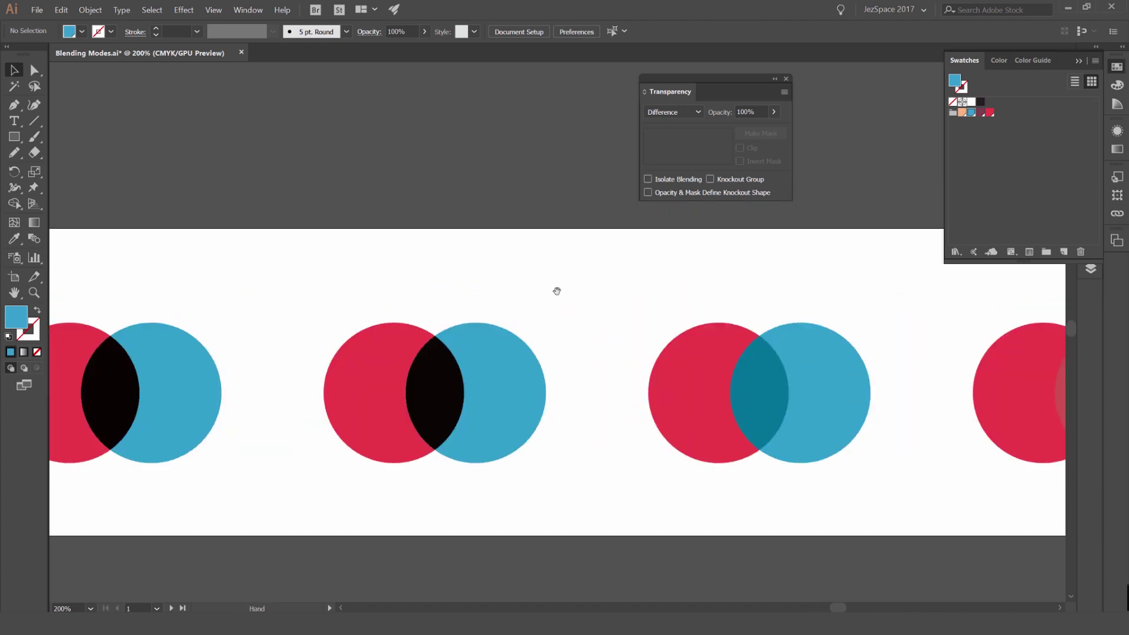
left_click(570, 328)
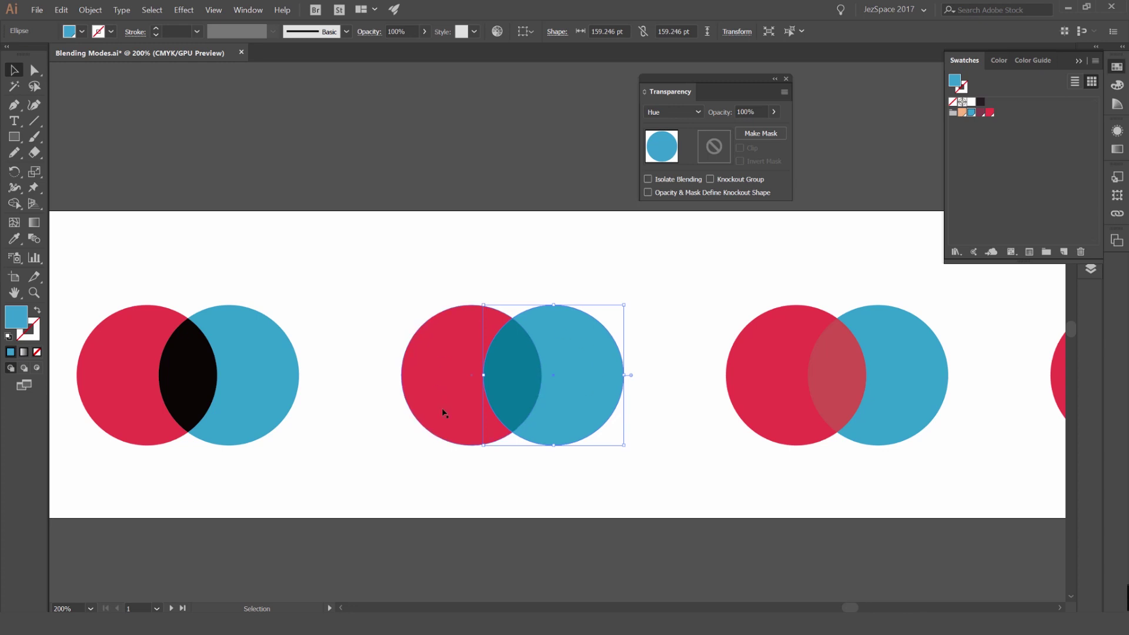
scroll(573, 394, "up", 2)
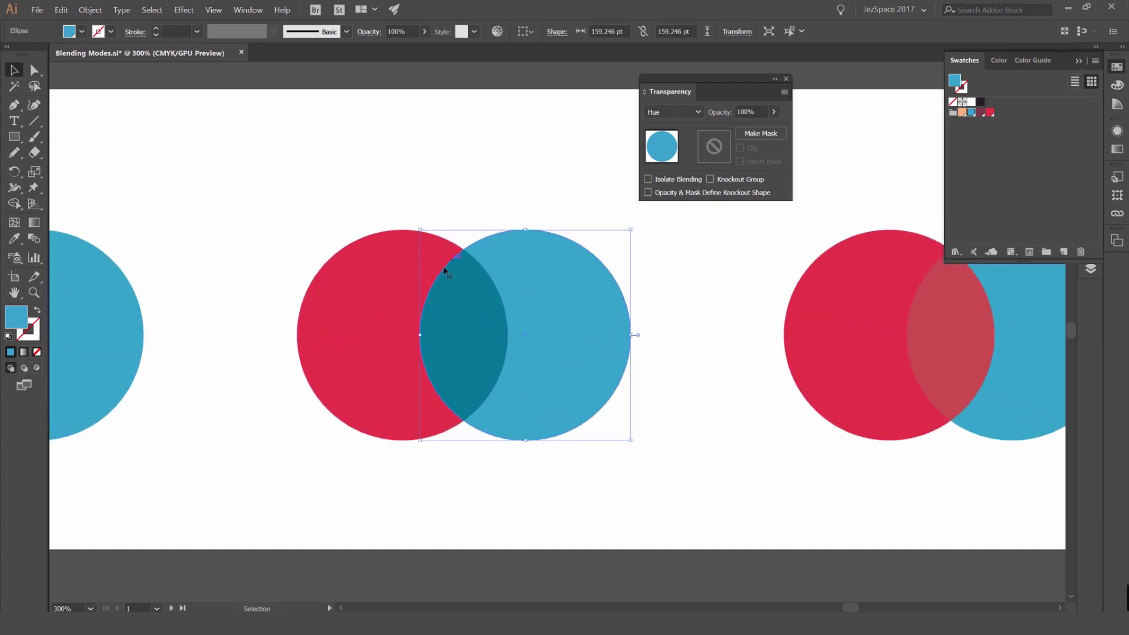
- Send the blue Hue circle of the thirteenth pair behind its red circle
left_click(632, 302)
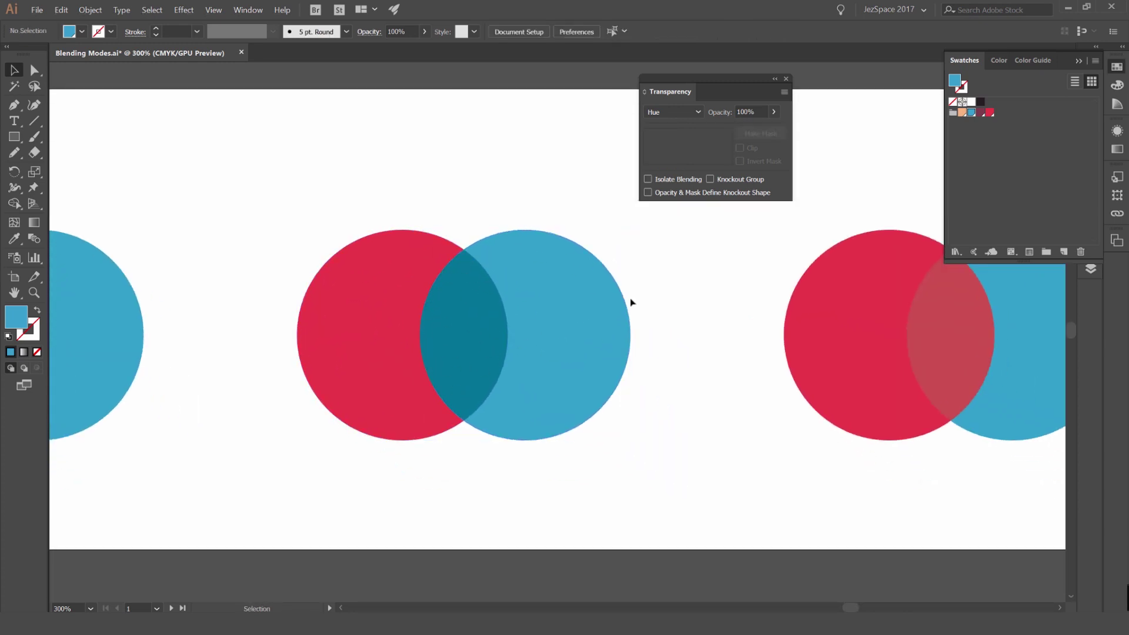
left_click(504, 260)
key("ctrl+equal")
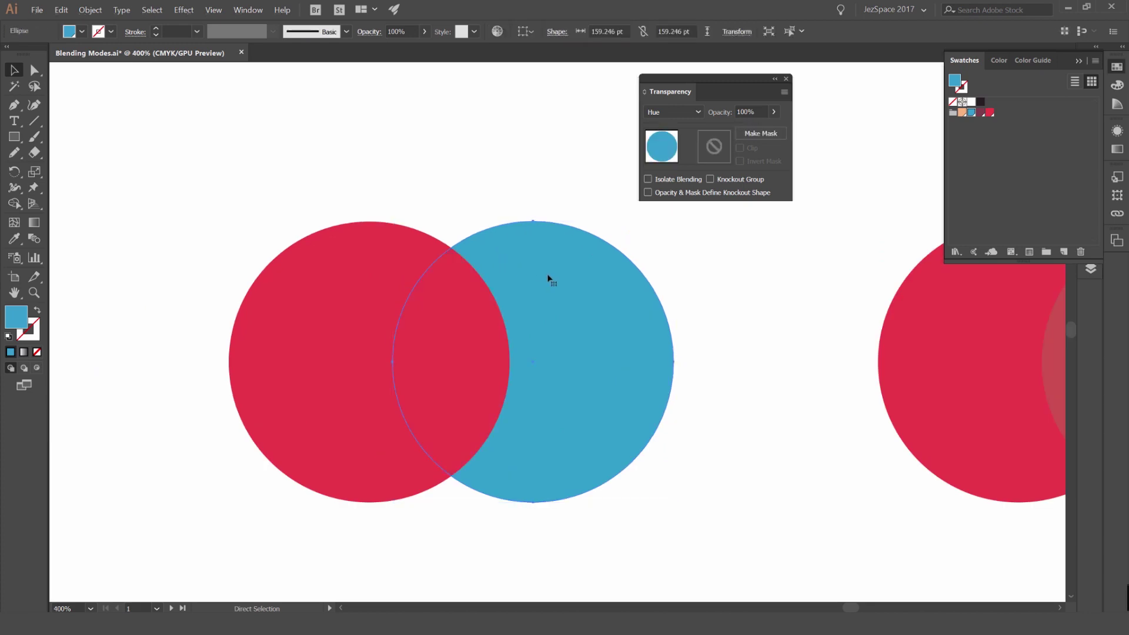
- Set the blending mode of the thirteenth pair's red circle to Hue
left_click(452, 270)
scroll(666, 112, "down", 2)
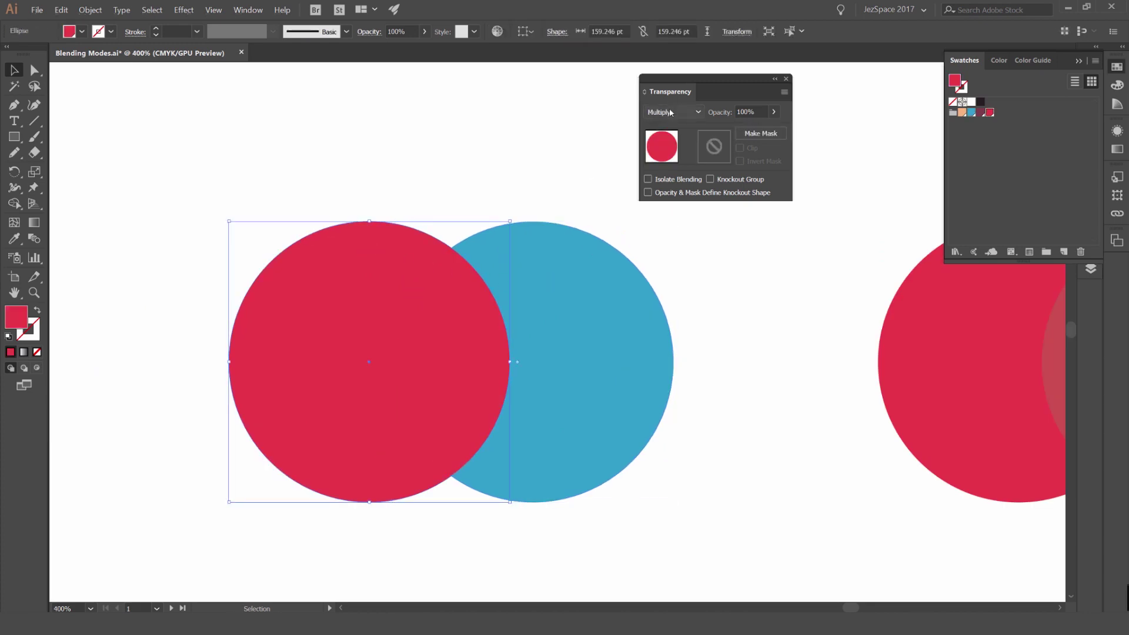
left_click(673, 112)
left_click(661, 299)
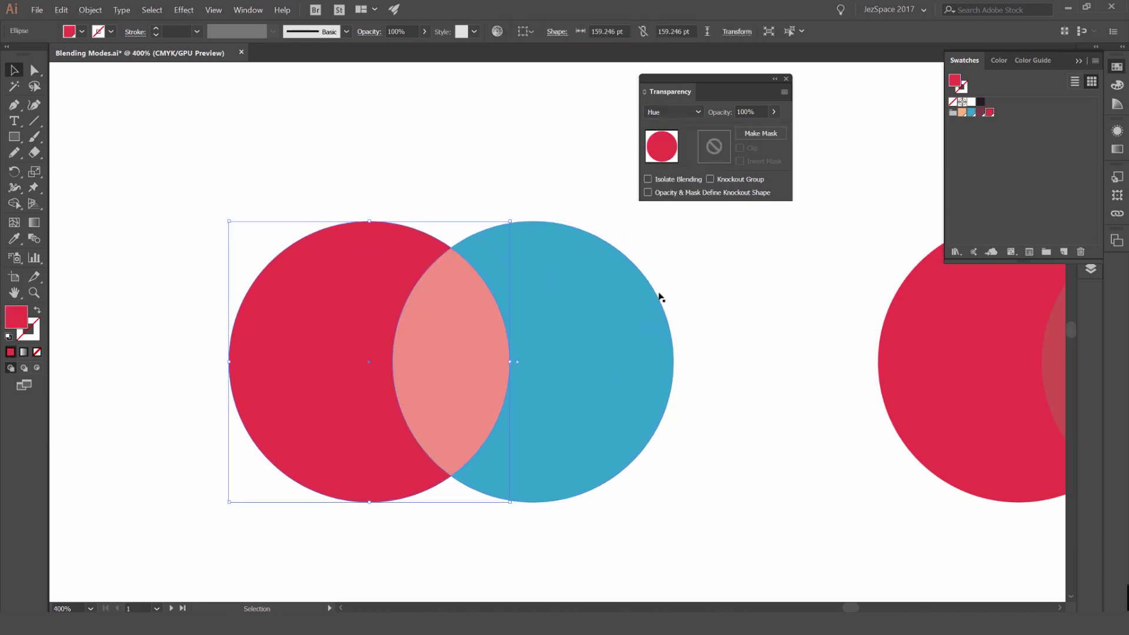
- Bring the thirteenth pair's blue circle back in front of its red circle
key("ctrl+shift+a")
left_click_drag(376, 277, 287, 300)
key("ctrl+z")
left_click(598, 286)
key("ctrl+shift+]")
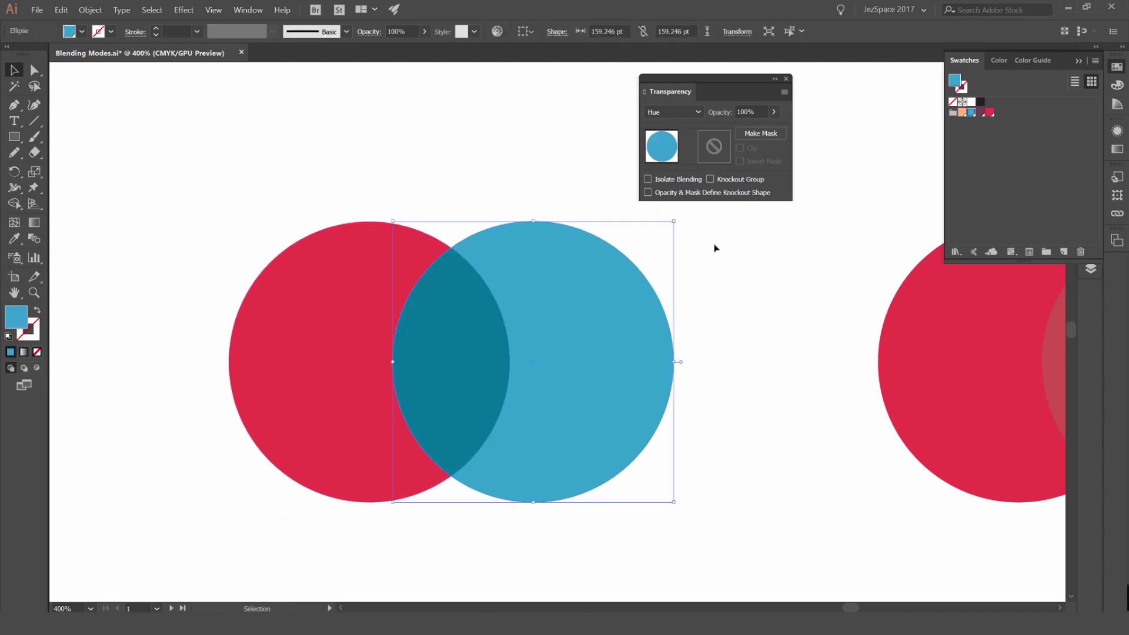
- Try sending the thirteenth pair's blue Hue circle to the back once more, and return it to the front
left_click(787, 248)
scroll(598, 248, "down", 2)
left_click_drag(598, 247, 346, 273)
left_click(358, 293)
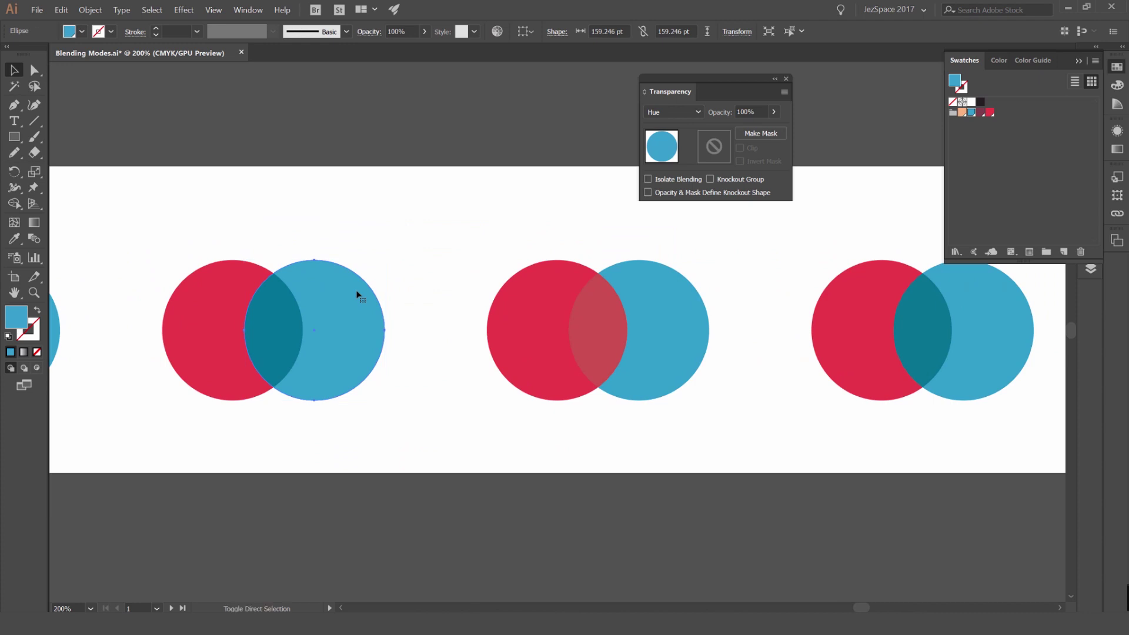
key("ctrl+shift+[")
key("ctrl+shift+]")
- Inspect the fourteenth pair's muted red overlap and check the blending mode of its front blue circle
left_click(532, 219)
left_click_drag(531, 219, 444, 207)
left_click(612, 282)
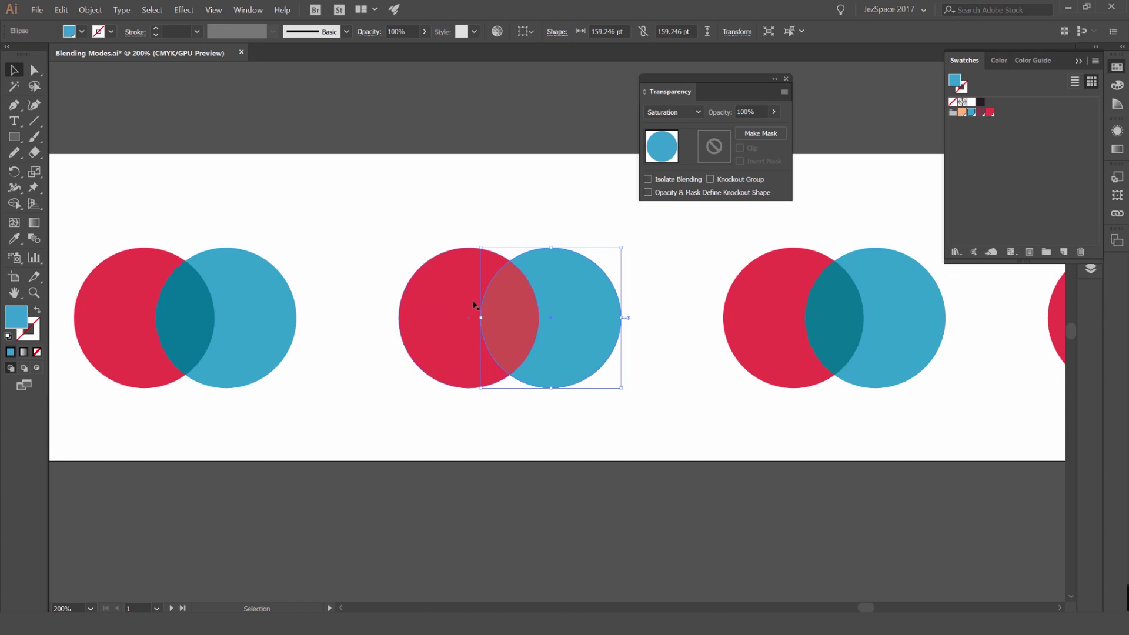
scroll(518, 310, "up", 1)
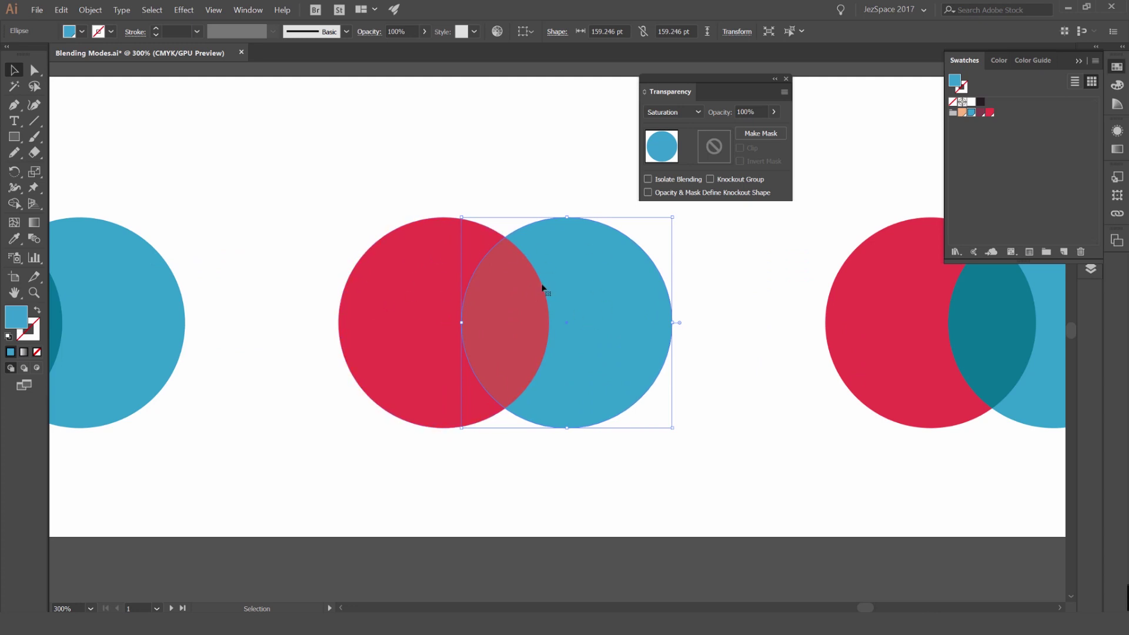
- Examine the fifteenth pair's teal overlap and check which blending mode its blue circle uses
left_click(769, 255)
left_click_drag(769, 254, 248, 295)
left_click_drag(670, 264, 512, 256)
left_click(548, 264)
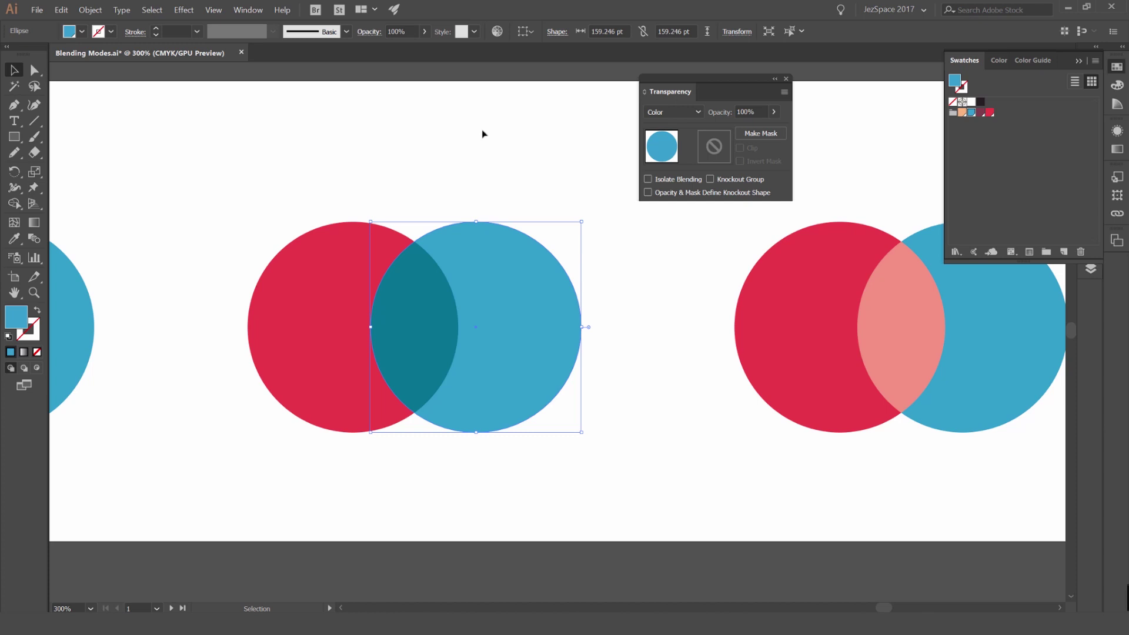
key("space")
left_click_drag(542, 162, 590, 147)
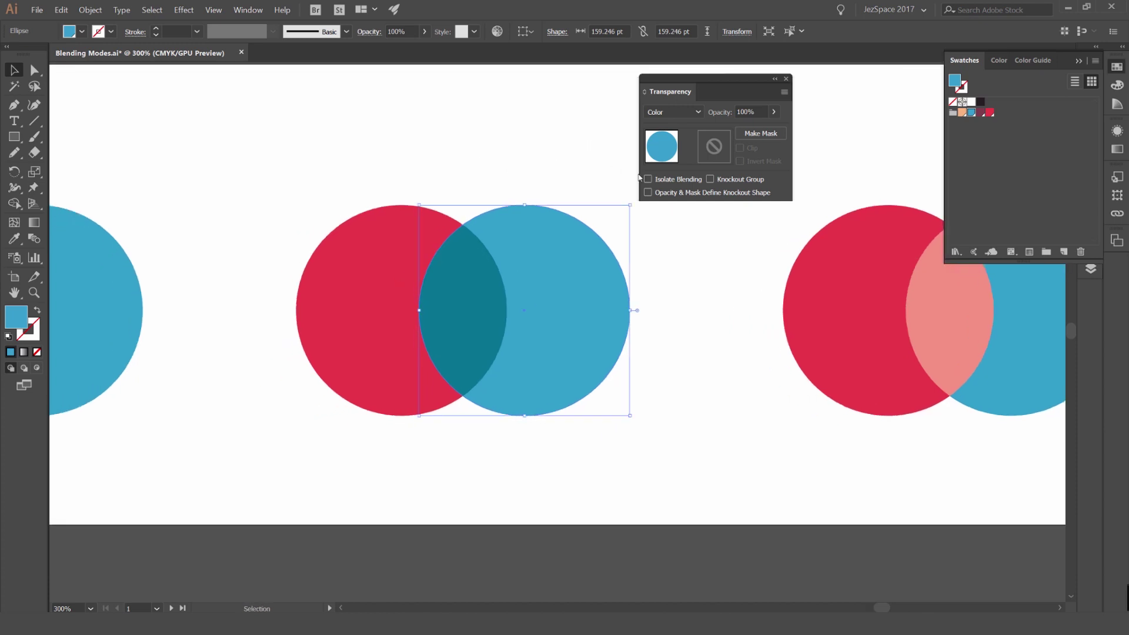
- Draw a temporary blue rectangle about 736 by 564 pt above the white artboard and delete it
scroll(503, 144, "down", 4)
key("space")
left_click_drag(517, 143, 468, 375)
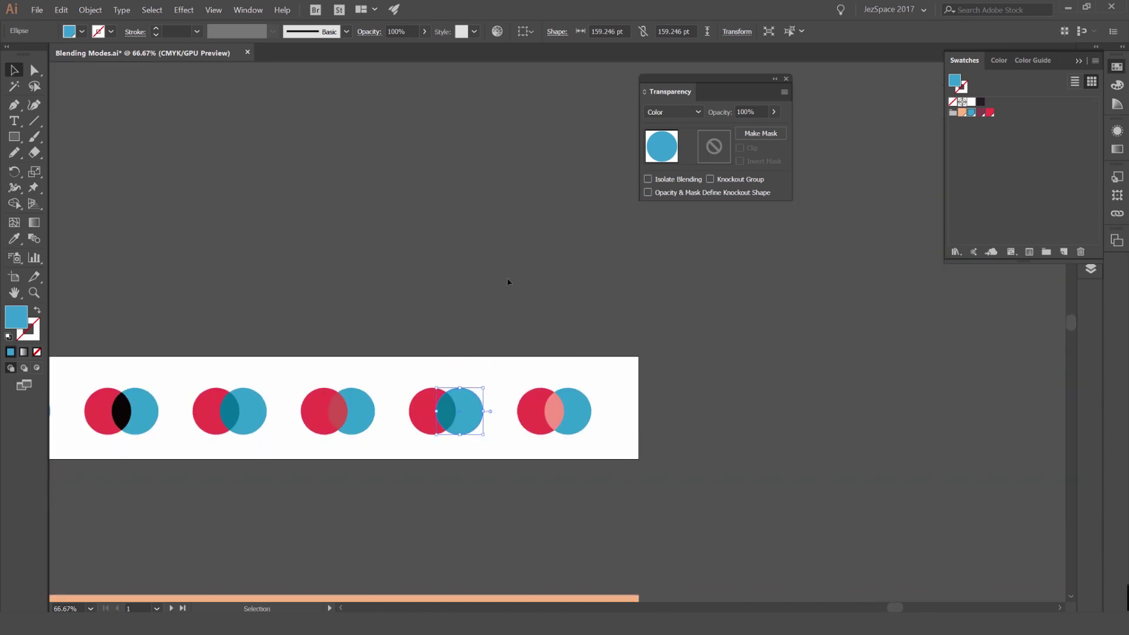
key("m")
left_click_drag(564, 153, 348, 318)
key("v")
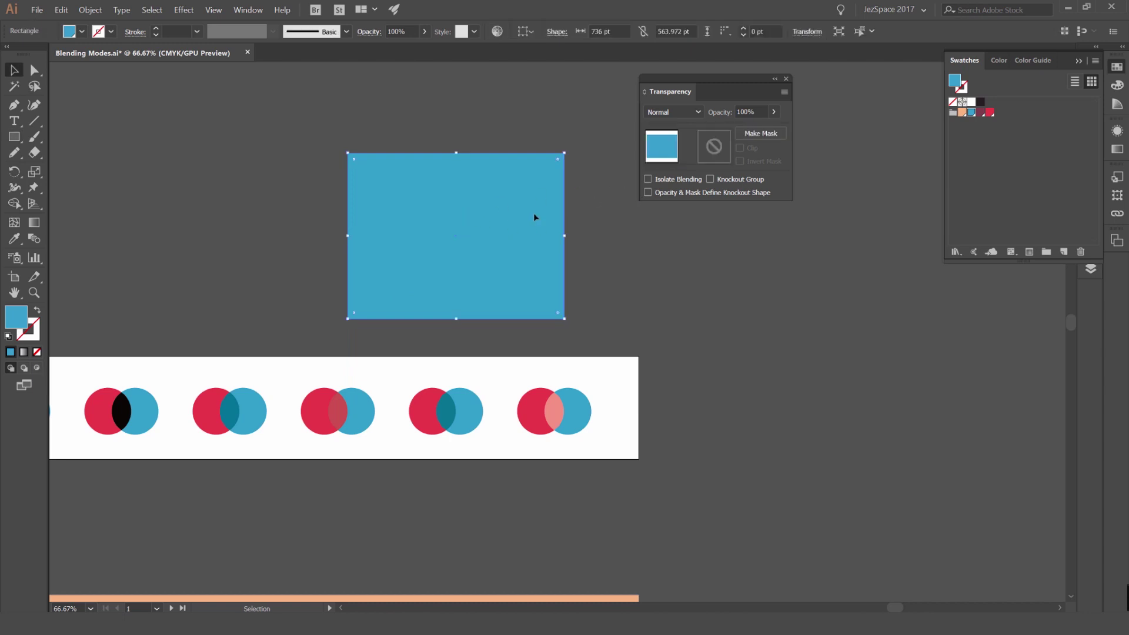
key("Delete")
- Inspect the last pair's pink overlap on the white artboard up close and check its blue circle's blending mode
scroll(552, 281, "up", 1)
key("space")
left_click_drag(553, 281, 585, 180)
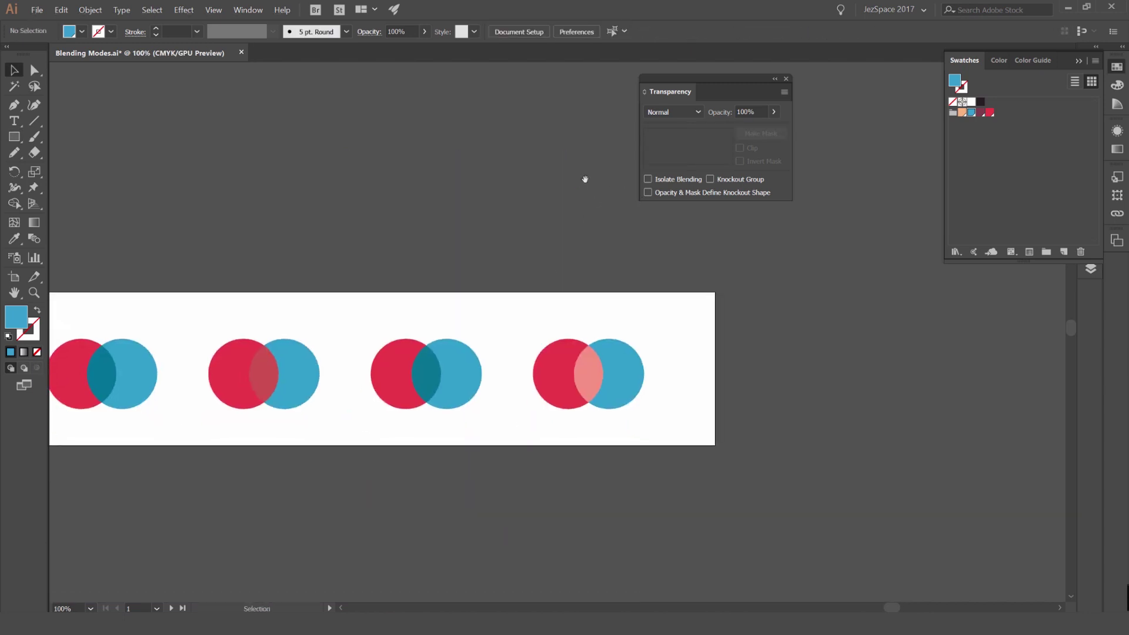
scroll(512, 303, "up", 1)
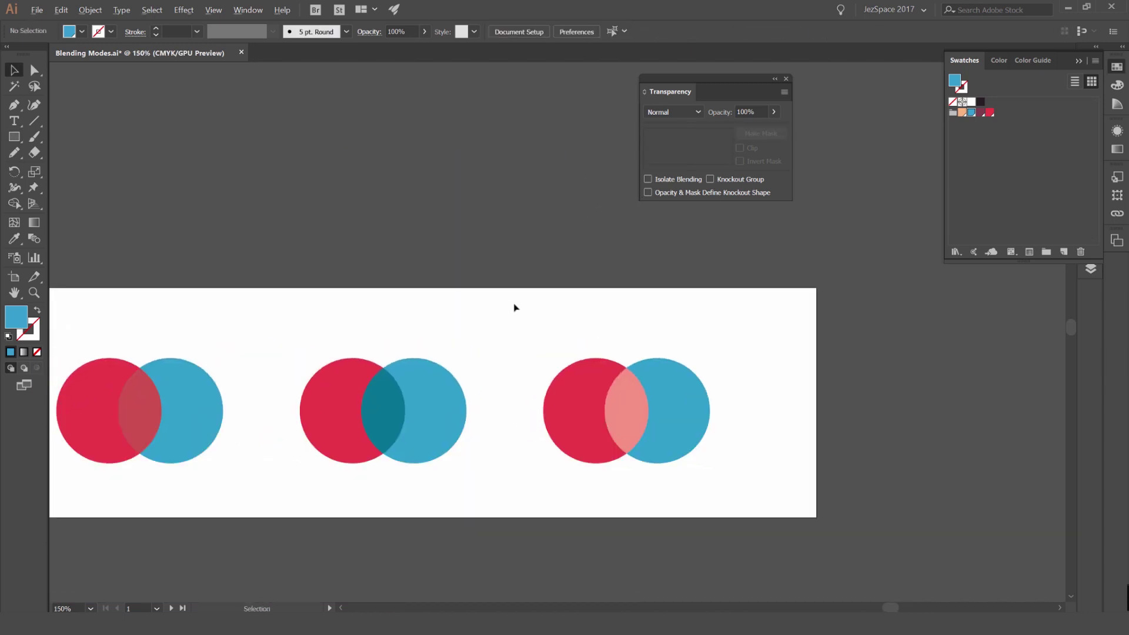
key("space")
left_click_drag(526, 289, 565, 237)
key("space")
left_click_drag(723, 256, 600, 229)
scroll(599, 287, "up", 1)
left_click(609, 309)
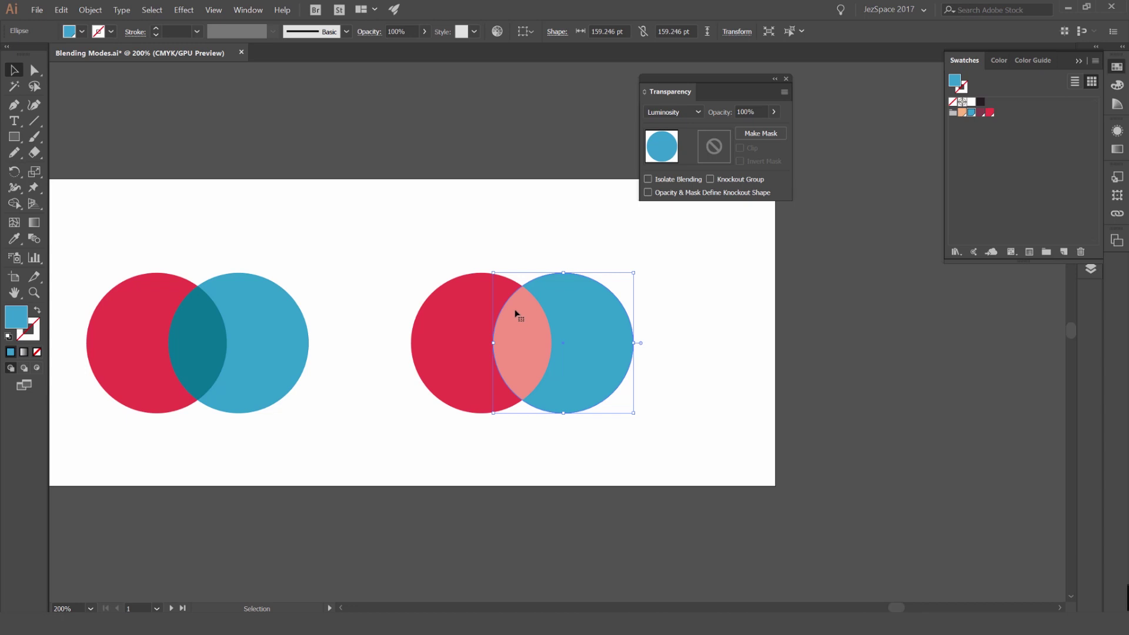
left_click(541, 235)
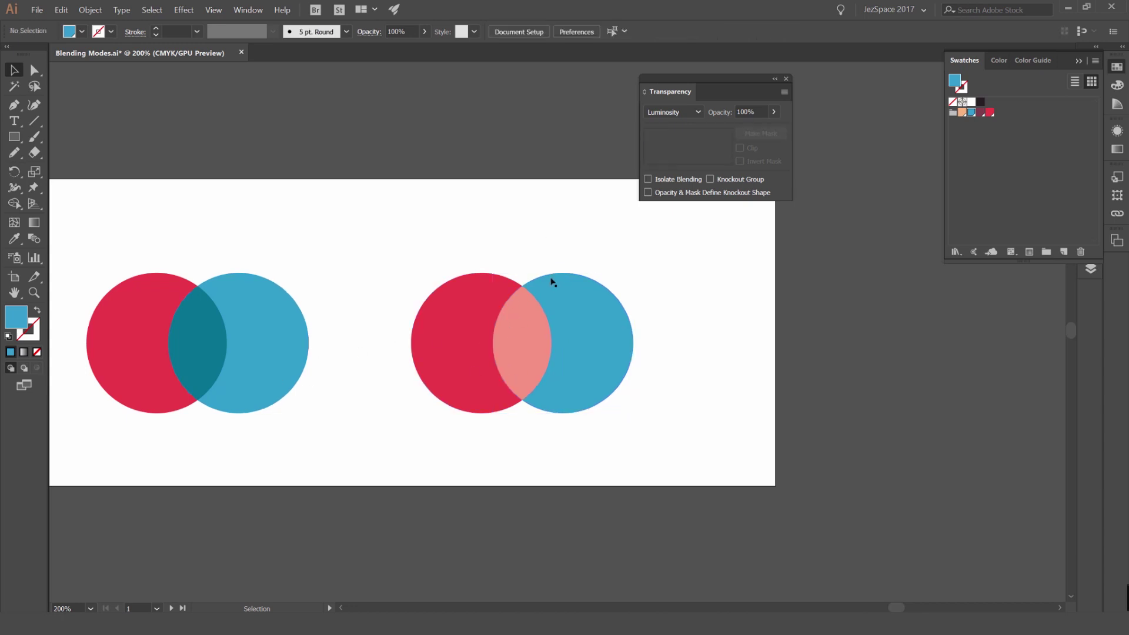
scroll(535, 333, "up", 2)
left_click(525, 293)
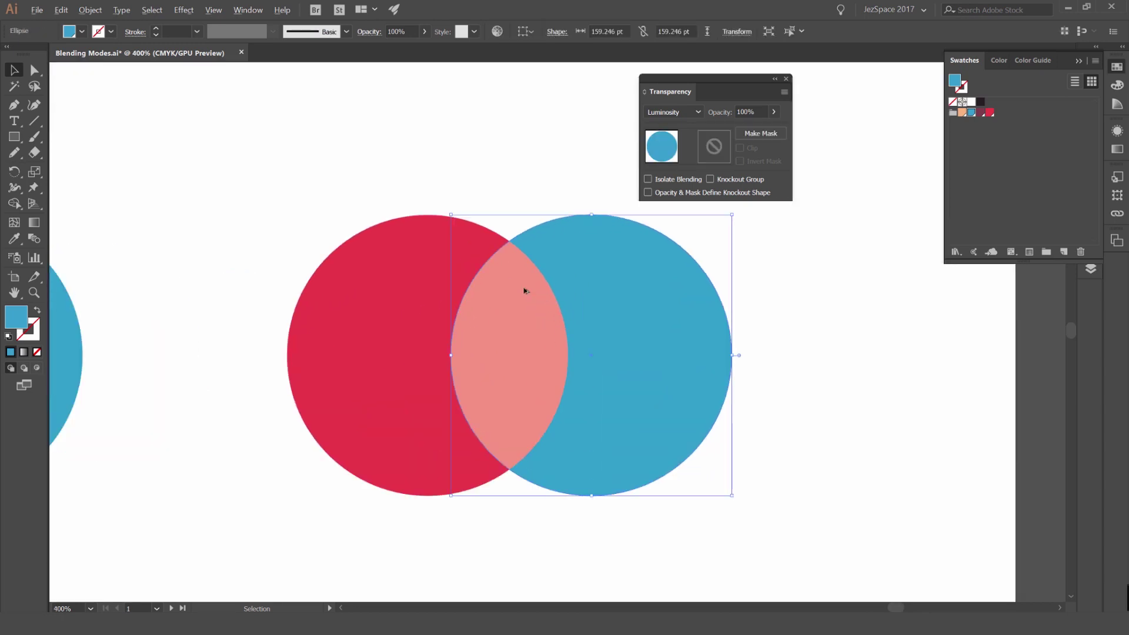
- Slide the orange background rectangle of the second artboard down off its circles and undo the move
scroll(520, 288, "down", 7)
scroll(512, 268, "left", 5)
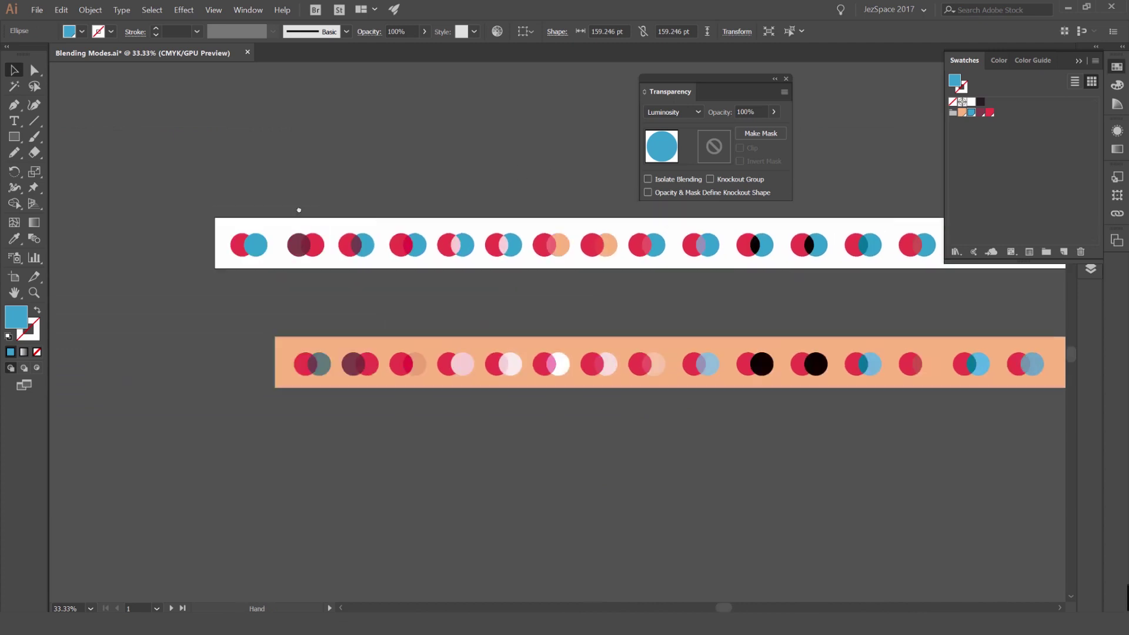
scroll(266, 282, "up", 2)
left_click_drag(151, 405, 299, 195)
scroll(366, 227, "up", 1)
left_click_drag(462, 232, 464, 364)
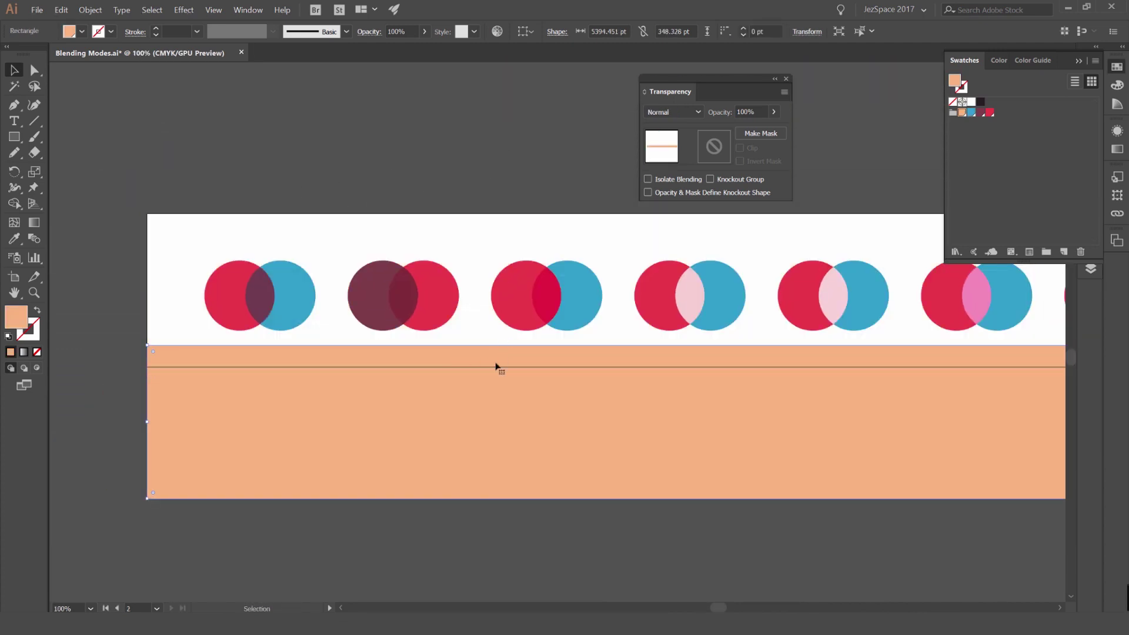
scroll(385, 374, "up", 1)
scroll(394, 365, "down", 4)
scroll(487, 306, "up", 3)
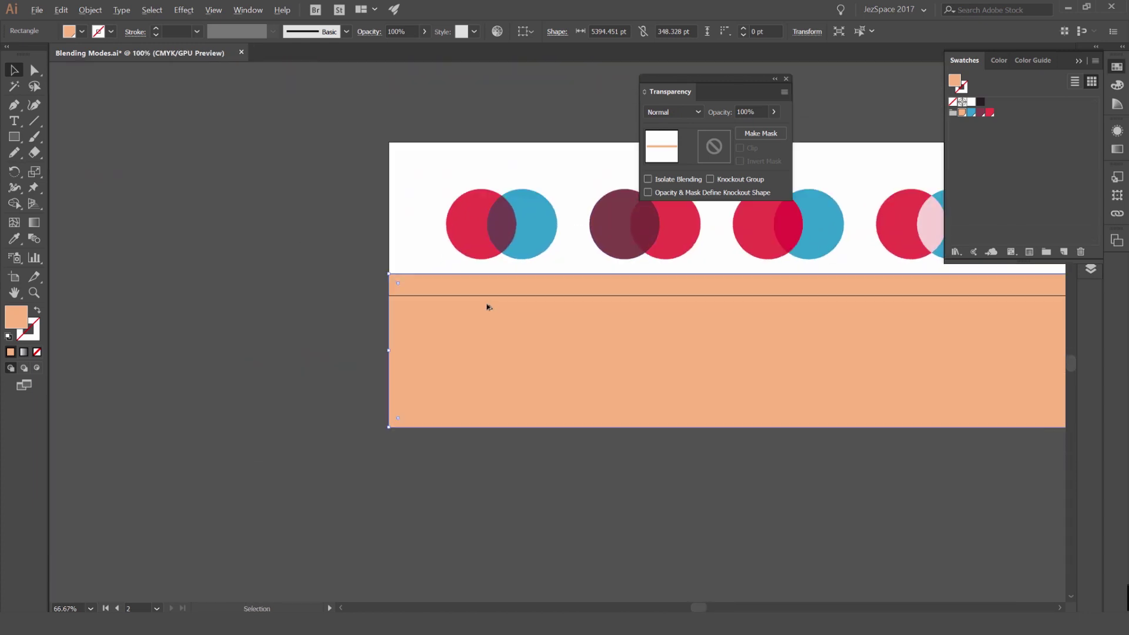
key("ctrl+z")
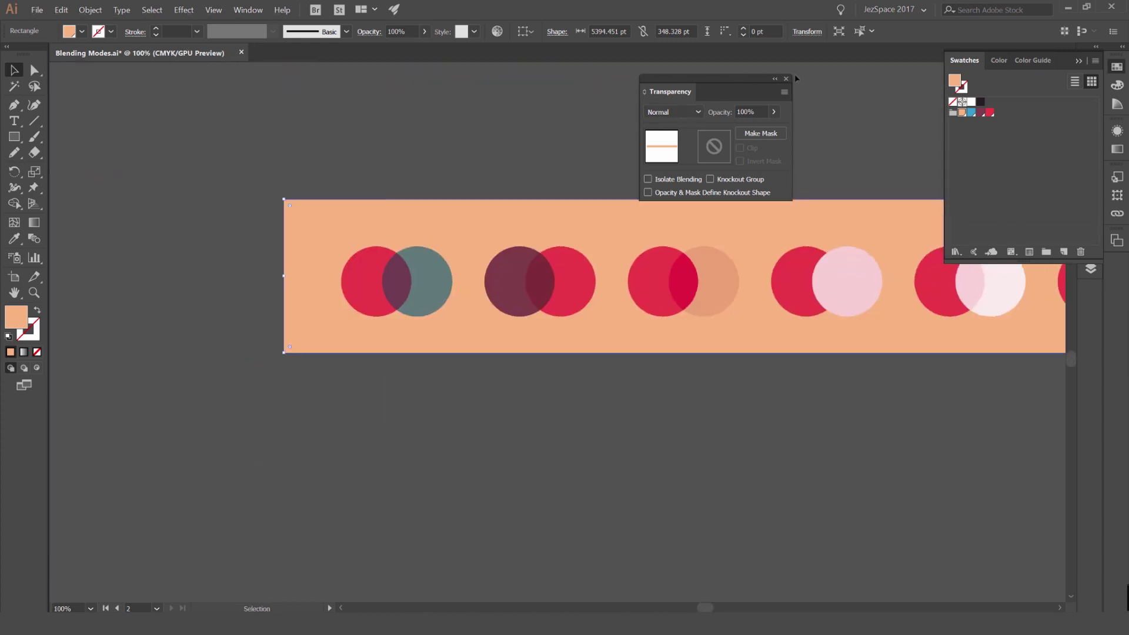
- Dock the floating Transparency panel, collapse the Swatches panel and clear the selection
left_click_drag(674, 94, 1088, 63)
left_click(1114, 65)
left_click(473, 132)
scroll(439, 220, "up", 1)
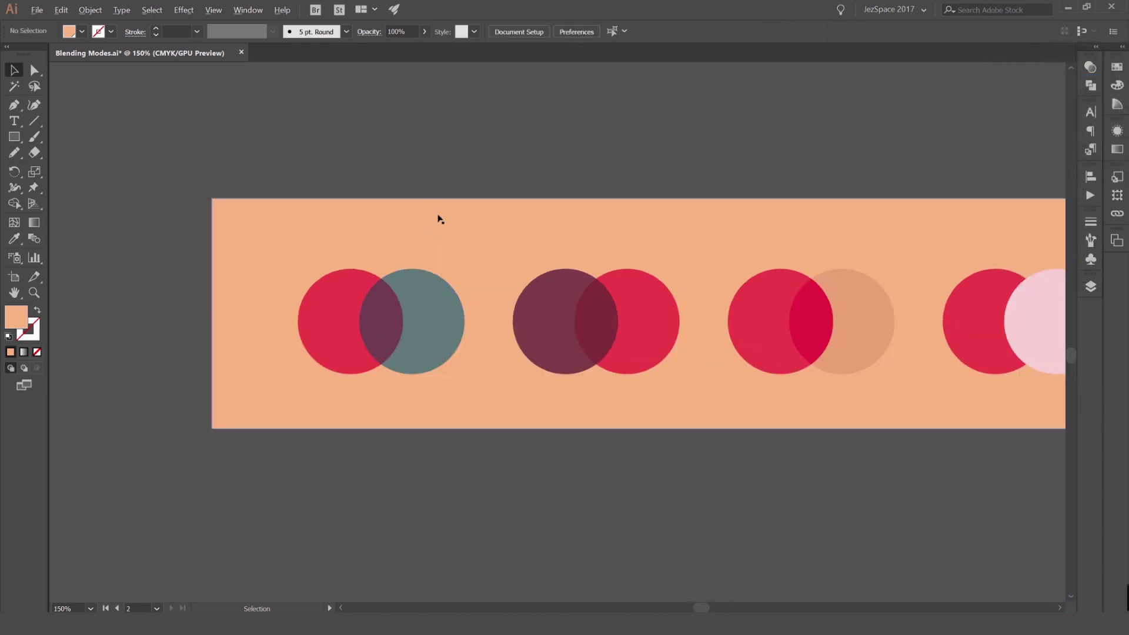
- Compare the first pair on the orange background with the matching third pair on the white artboard
scroll(412, 305, "down", 1)
left_click(416, 305)
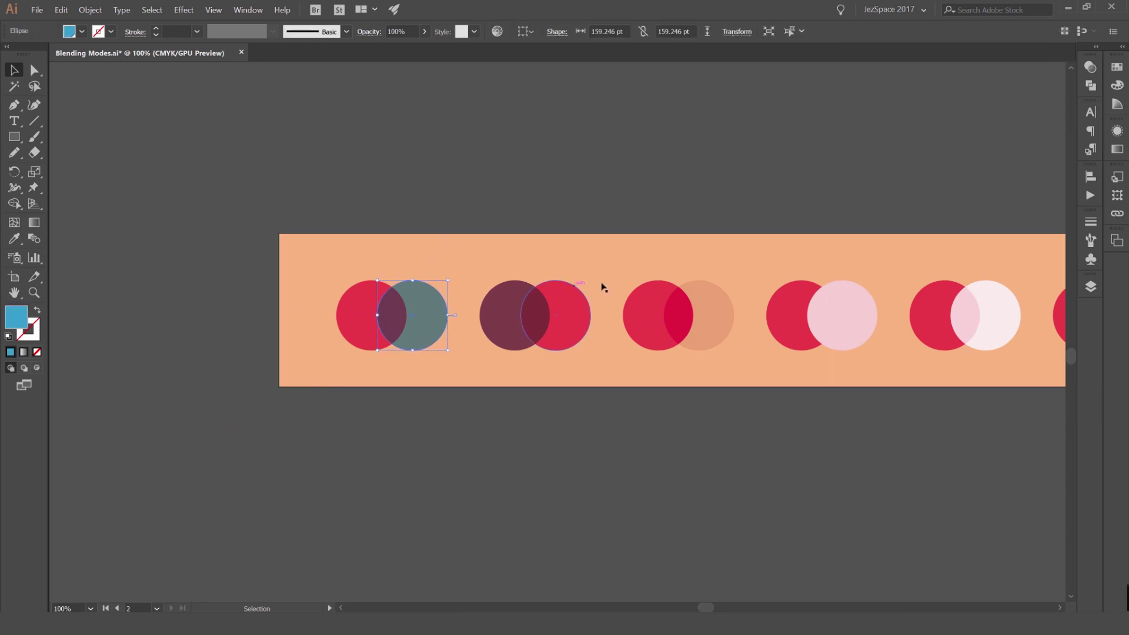
scroll(483, 306, "up", 3)
left_click(471, 151)
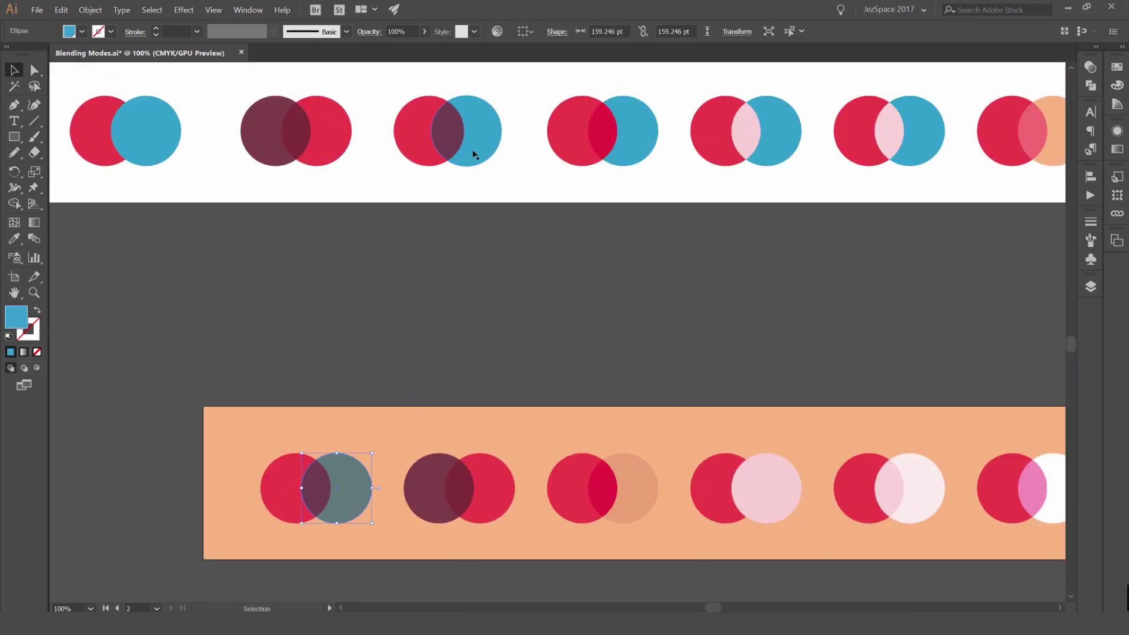
scroll(617, 164, "down", 3)
scroll(474, 305, "up", 1)
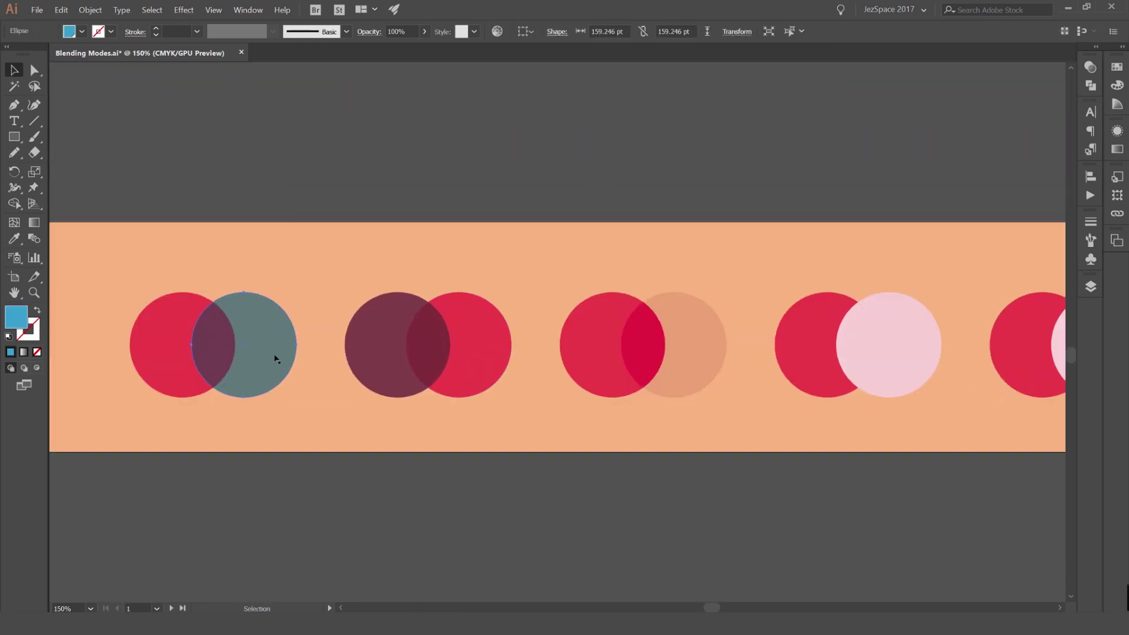
left_click(275, 355)
- Show the Transparency settings and check the blending modes of the fifth and sixth pairs' front circles on orange
left_click(715, 188)
left_click_drag(789, 191, 514, 187)
left_click_drag(731, 192, 519, 176)
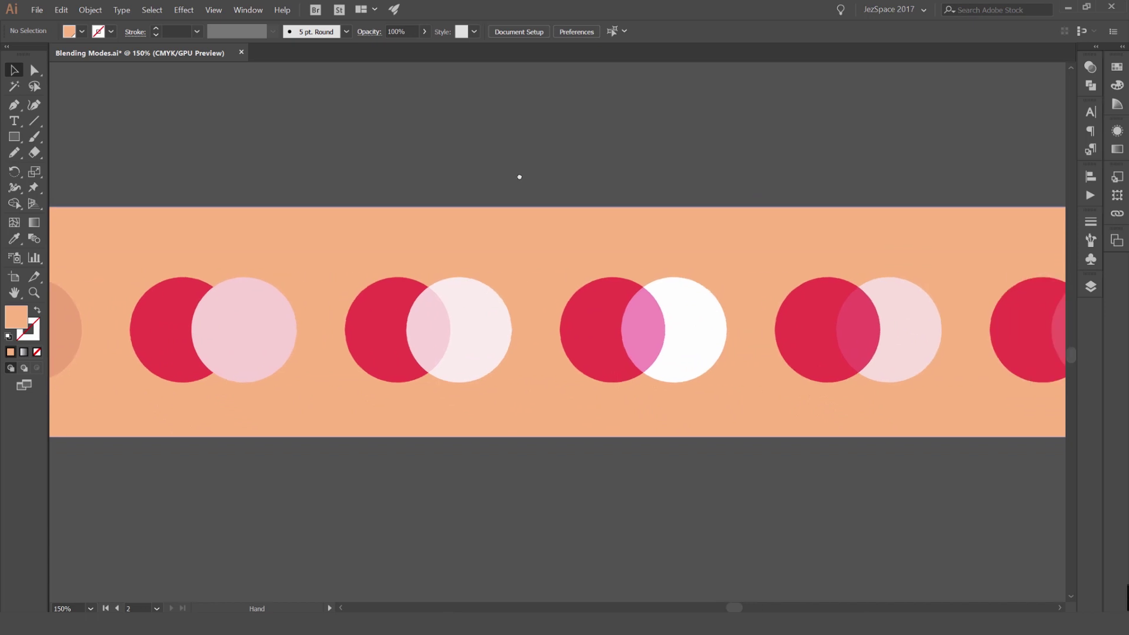
left_click(493, 303)
key("ctrl+shift+F10")
left_click(686, 315)
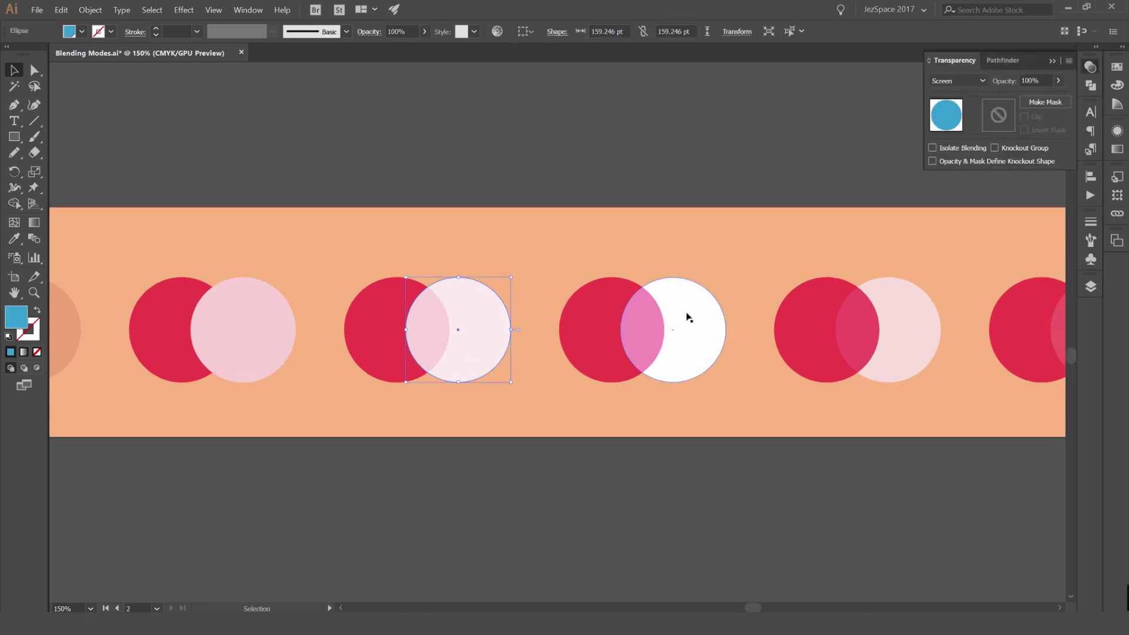
left_click_drag(787, 201, 640, 155)
scroll(522, 273, "up", 4)
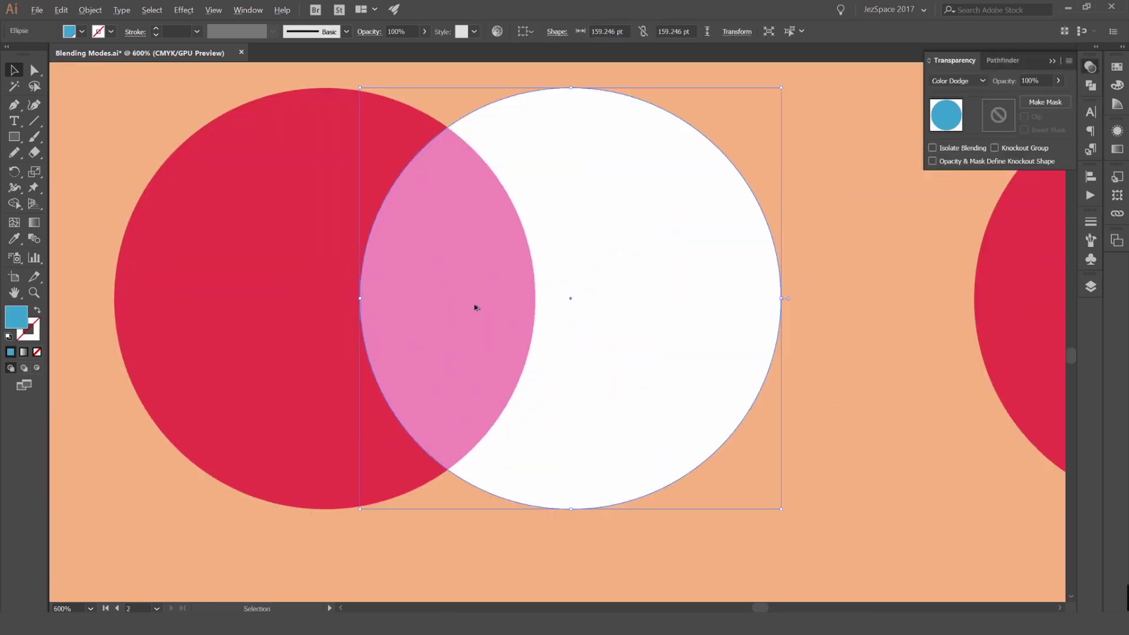
- Check the blending modes of the front circles in the seventh, eighth and ninth pairs on orange
scroll(476, 308, "down", 5)
scroll(529, 262, "right", 2)
left_click(517, 299)
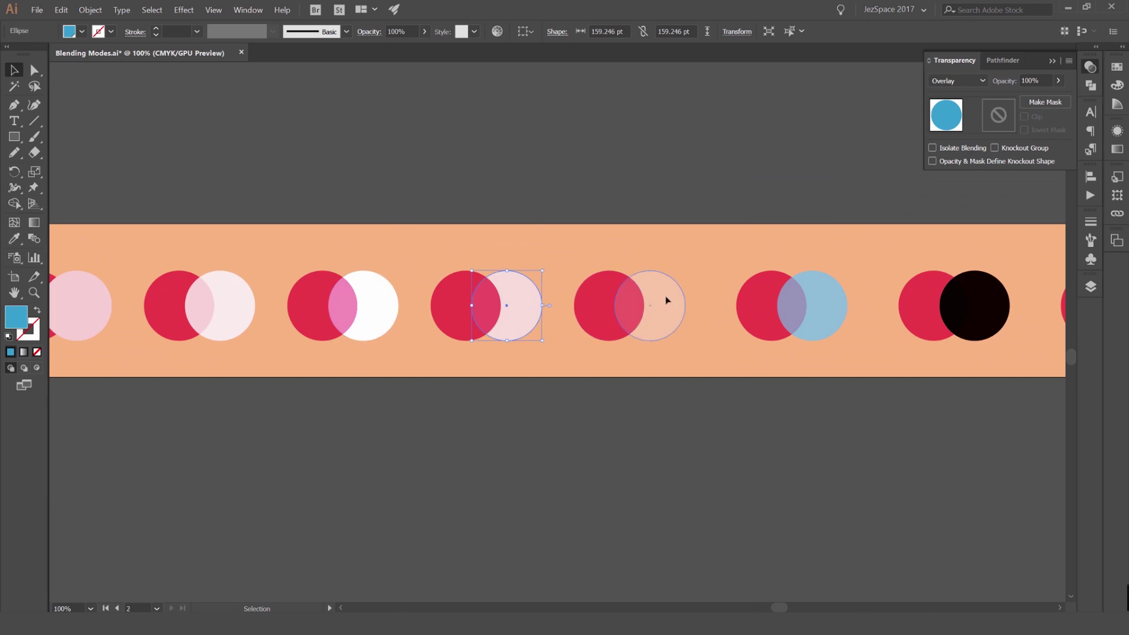
left_click(666, 300)
scroll(719, 303, "up", 1)
left_click_drag(756, 289, 579, 285)
left_click(692, 284)
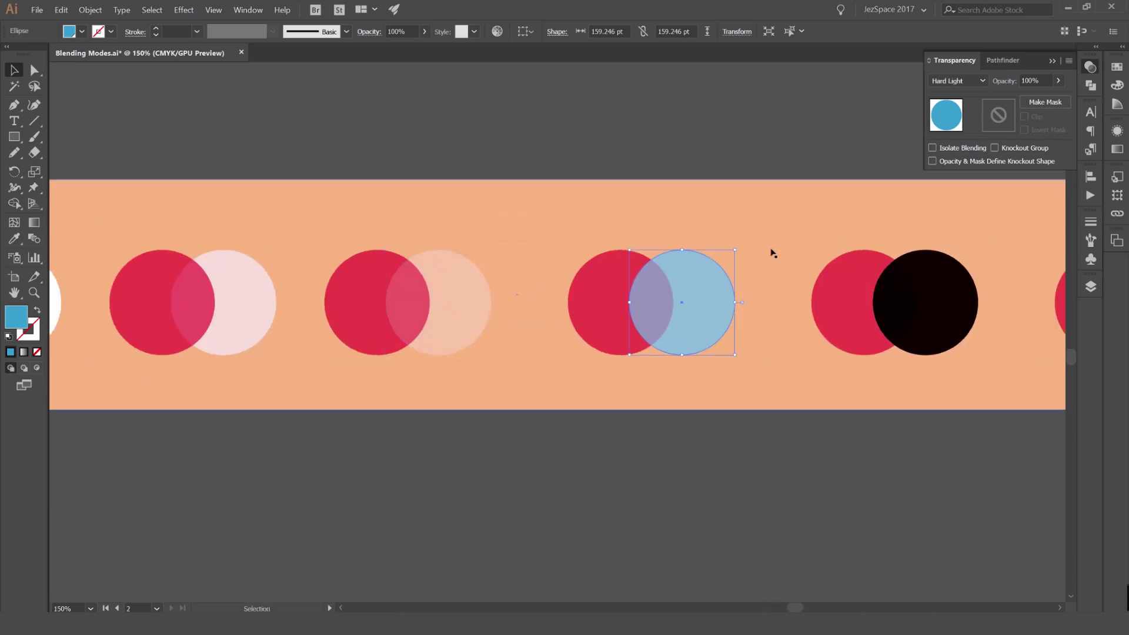
- Check the blending modes of the two black front circles in the tenth and eleventh pairs on orange
left_click_drag(909, 240, 574, 255)
left_click(612, 288)
left_click_drag(863, 254, 572, 285)
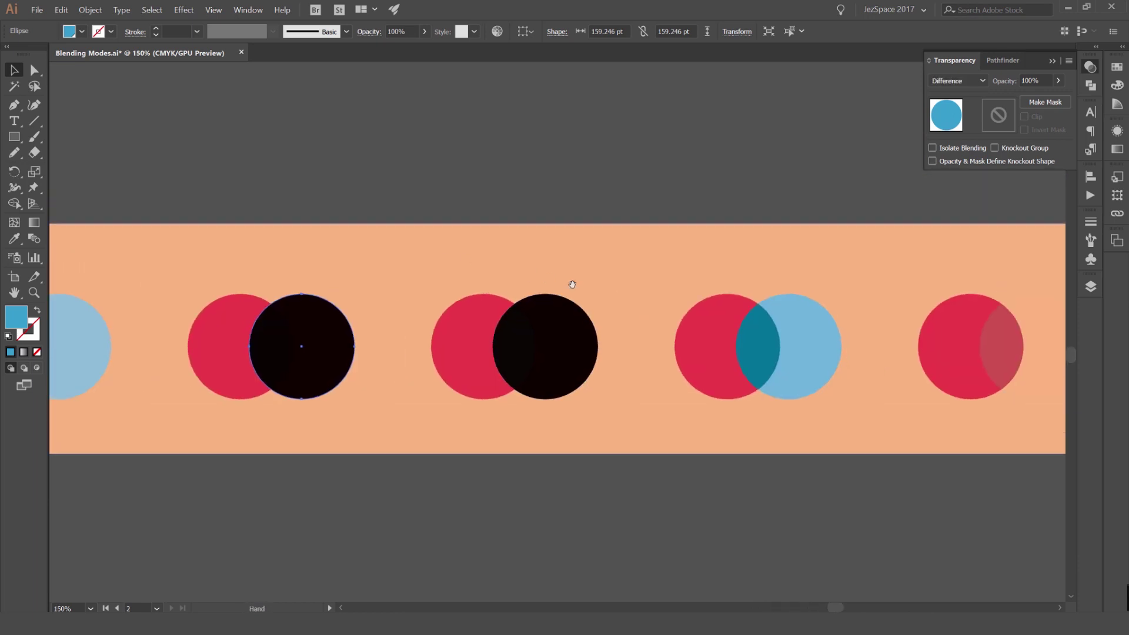
left_click(580, 329)
left_click_drag(747, 277, 451, 279)
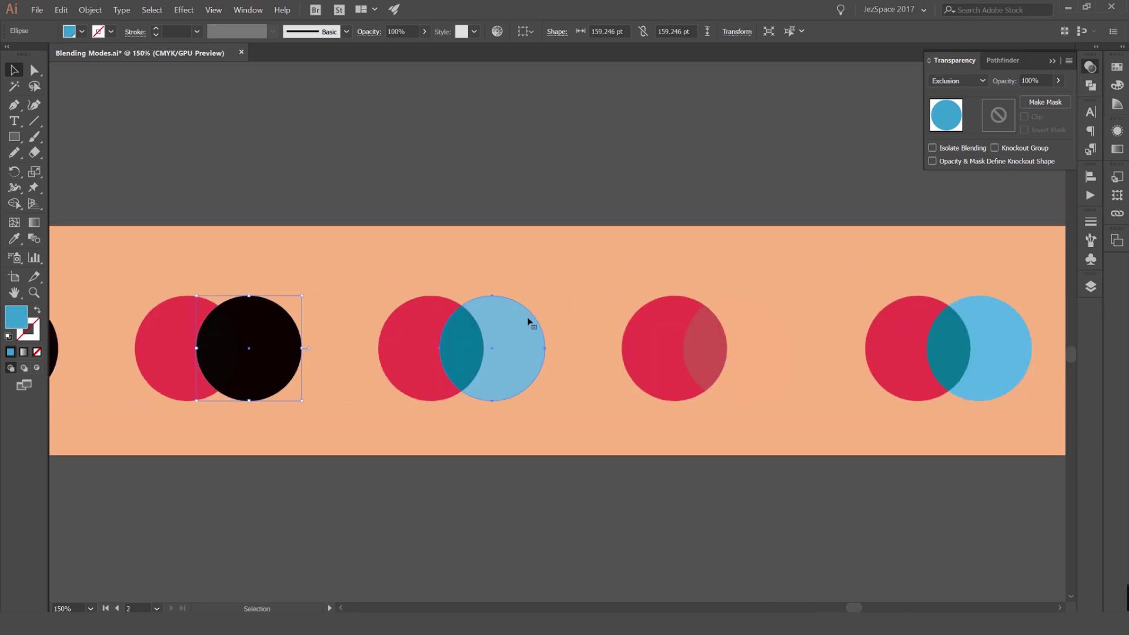
- Examine the twelfth to fourteenth pairs on orange and check their front circles' blending modes
left_click(528, 322)
left_click(738, 309)
left_click_drag(829, 390, 589, 379)
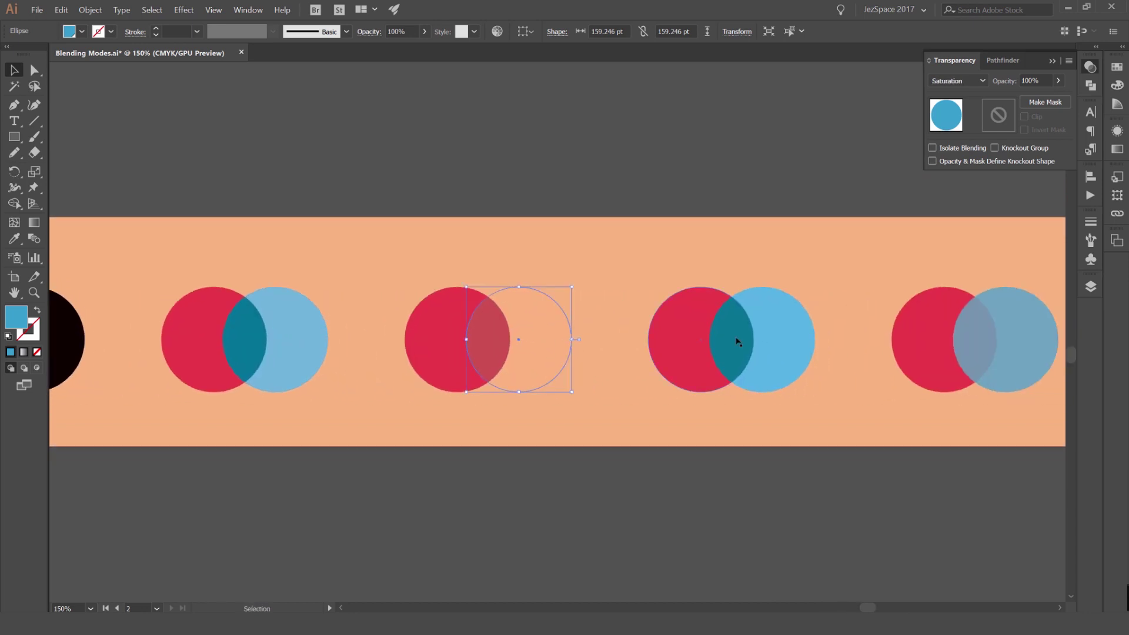
left_click(738, 341)
left_click_drag(862, 378, 511, 341)
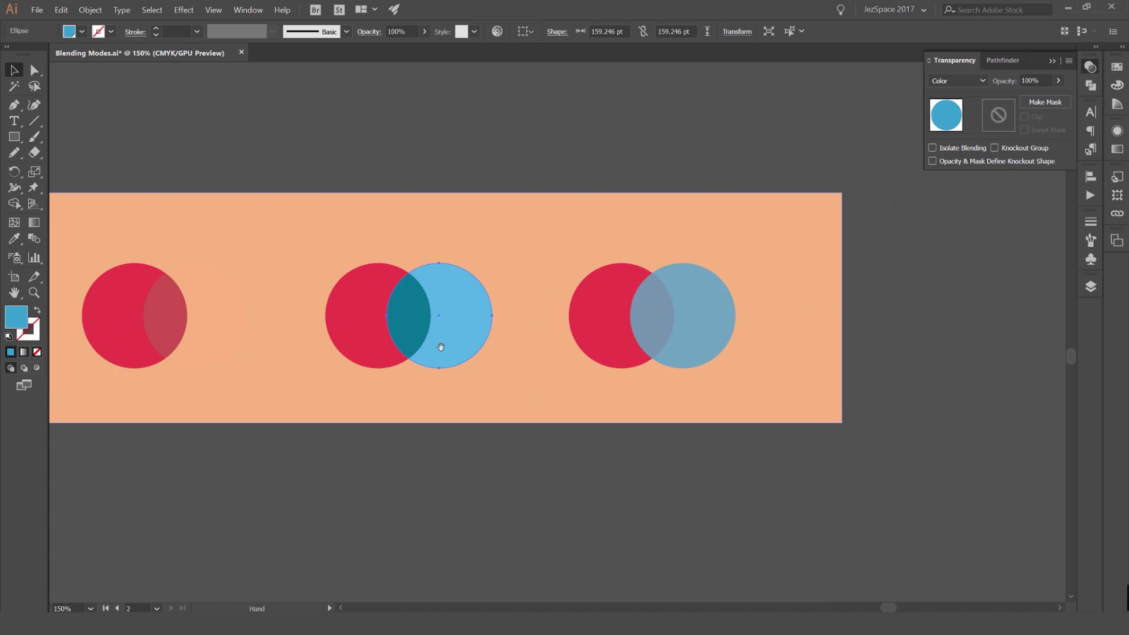
- Compare the complete rows of circle pairs on the white and orange artboards
scroll(370, 357, "down", 3)
left_click_drag(364, 378, 731, 334)
left_click_drag(465, 355, 715, 355)
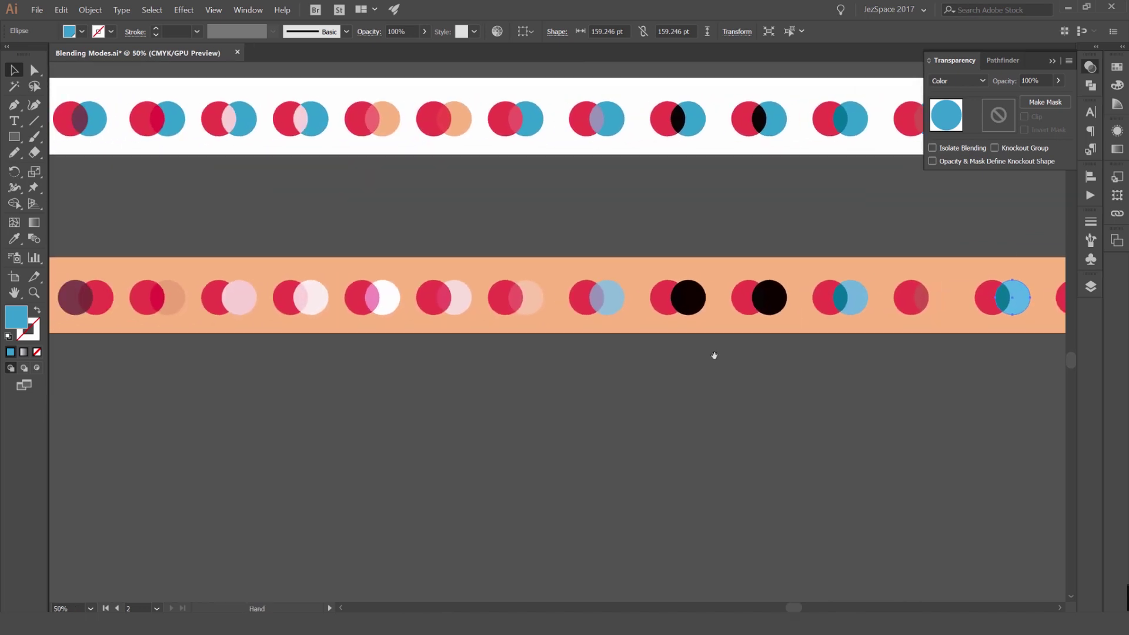
left_click_drag(385, 376, 544, 358)
scroll(625, 373, "down", 2)
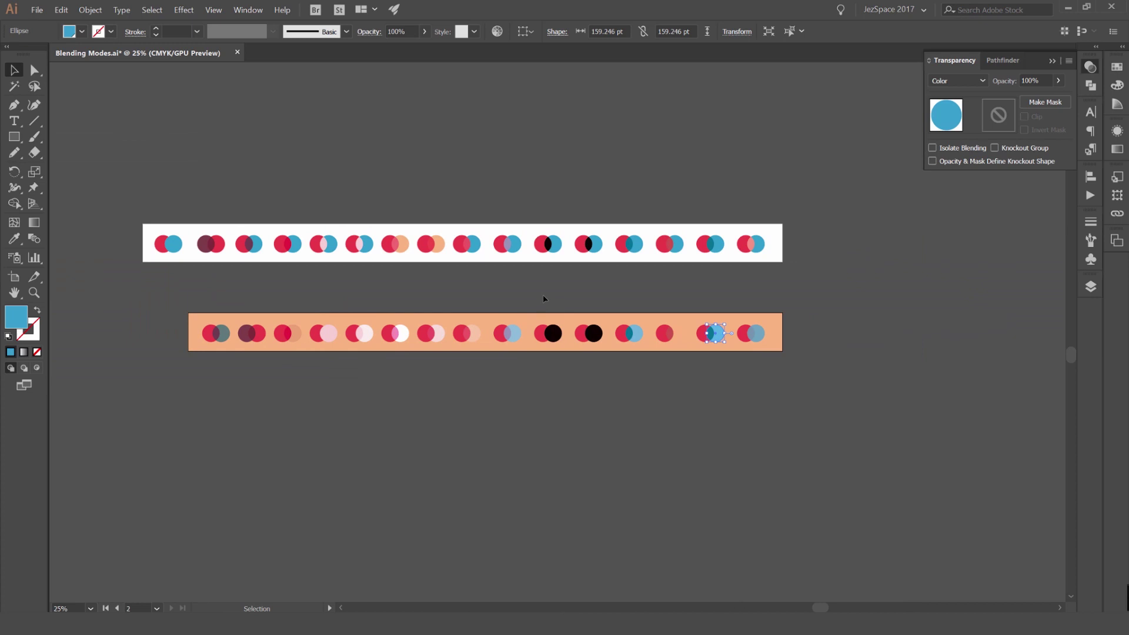